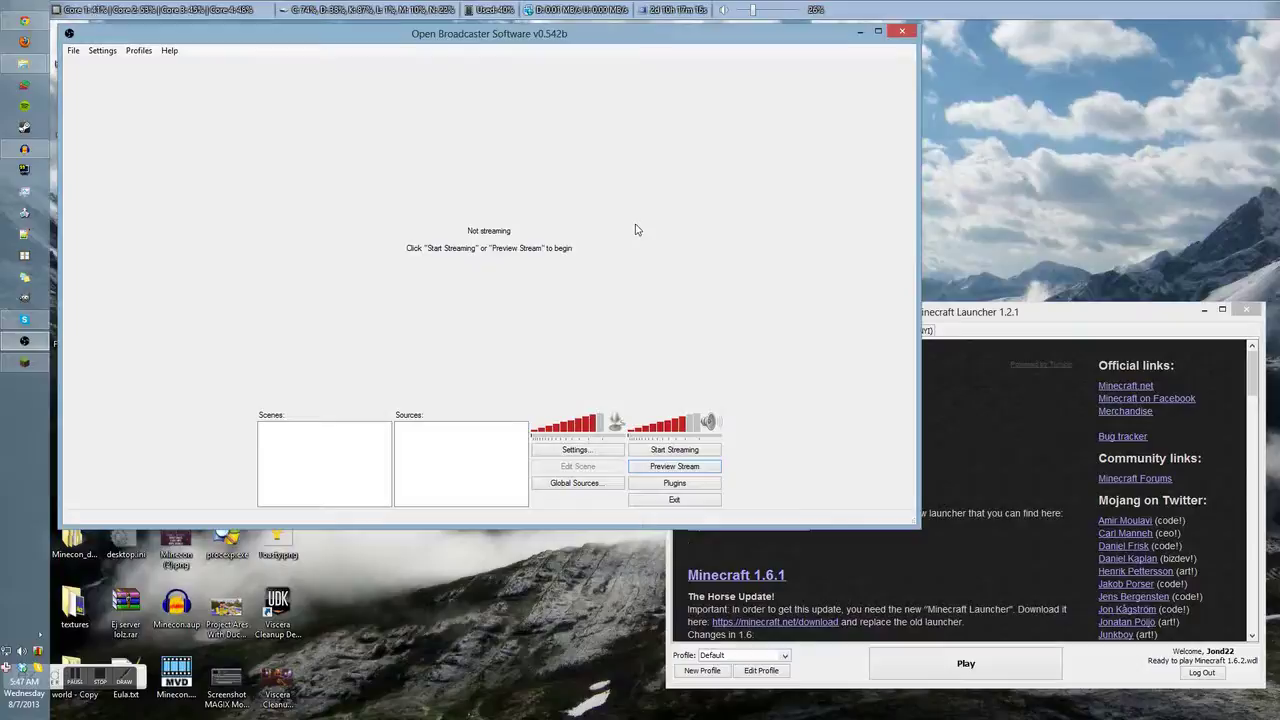
pyautogui.click(24, 20)
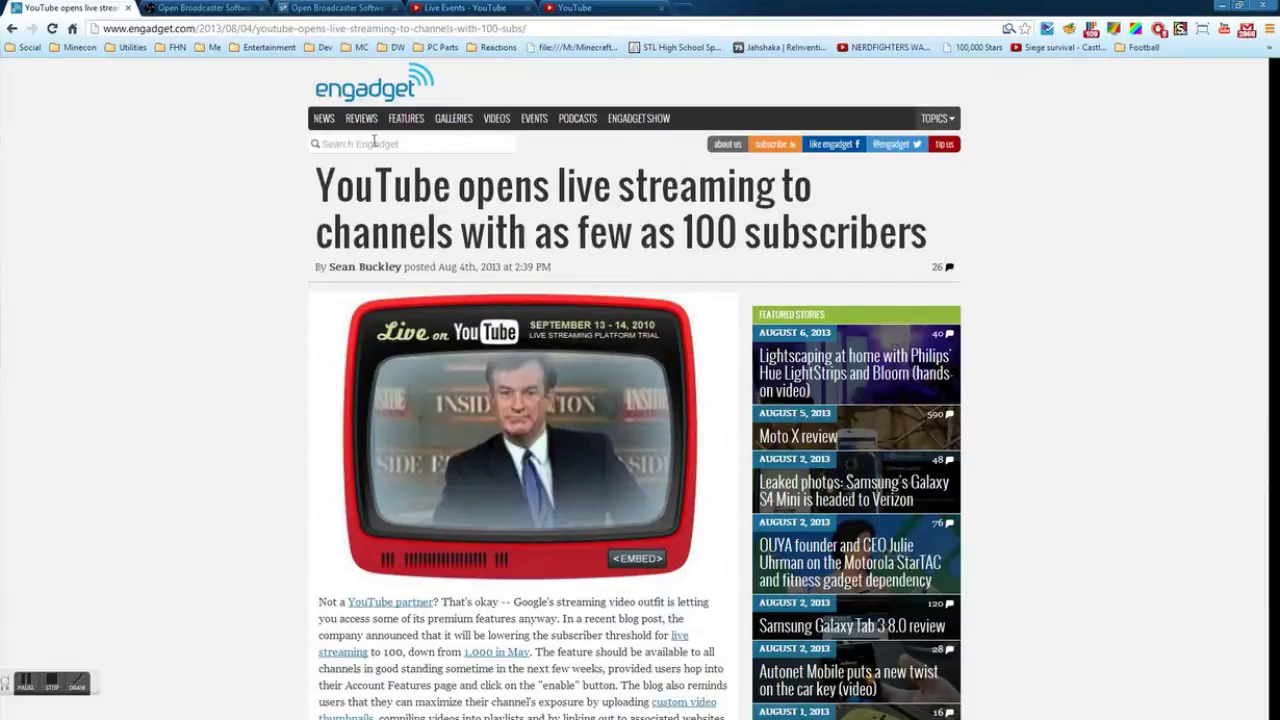
pyautogui.click(588, 10)
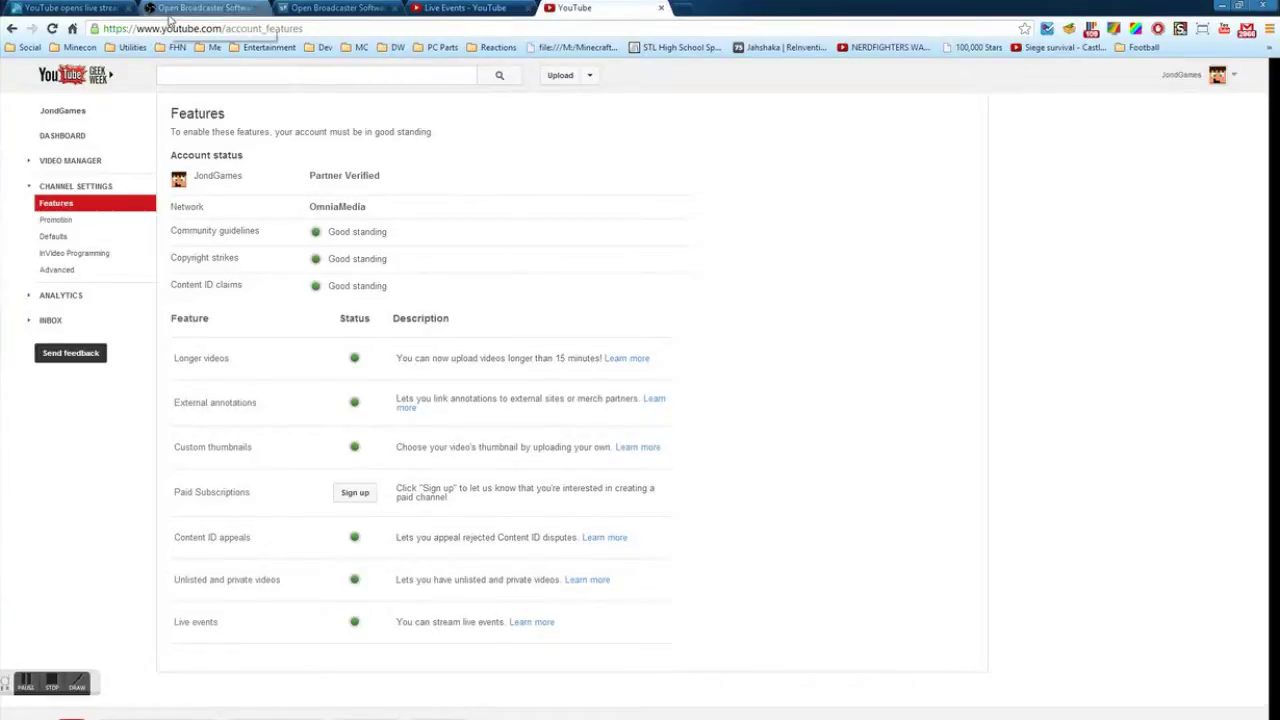
# Download the latest OBS release from the obsproject.com homepage.
pyautogui.click(104, 10)
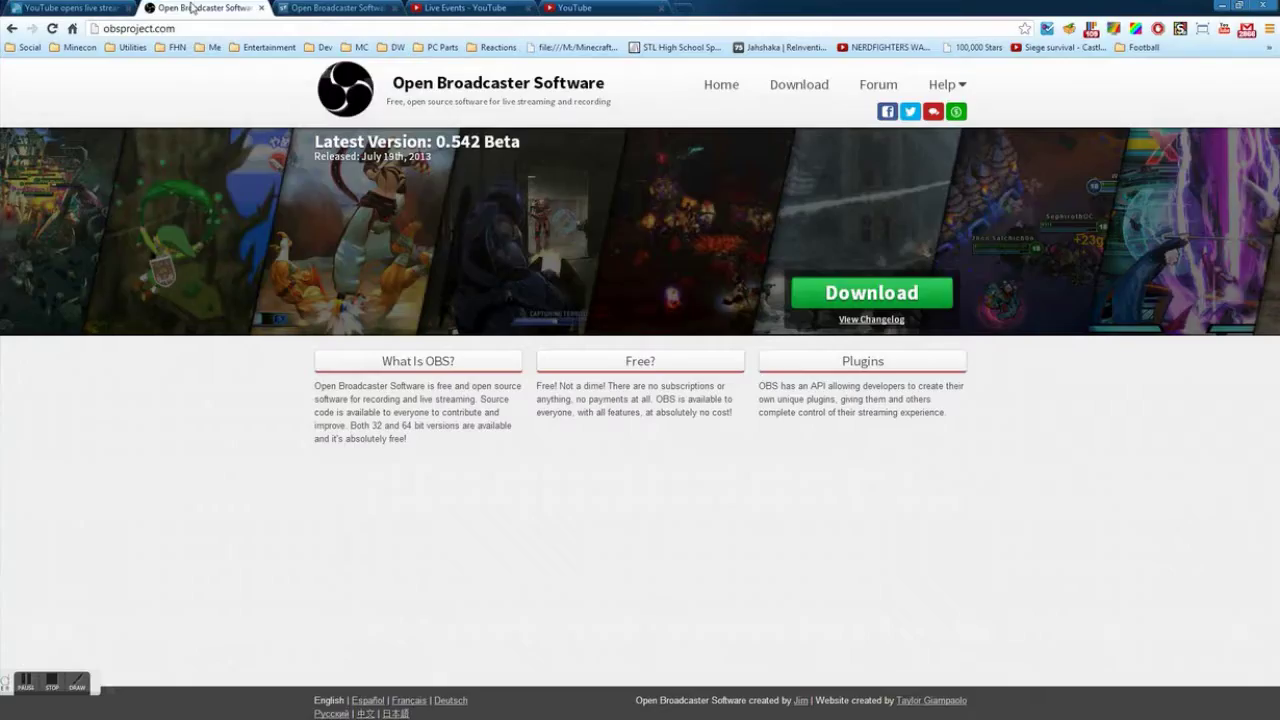
pyautogui.click(197, 12)
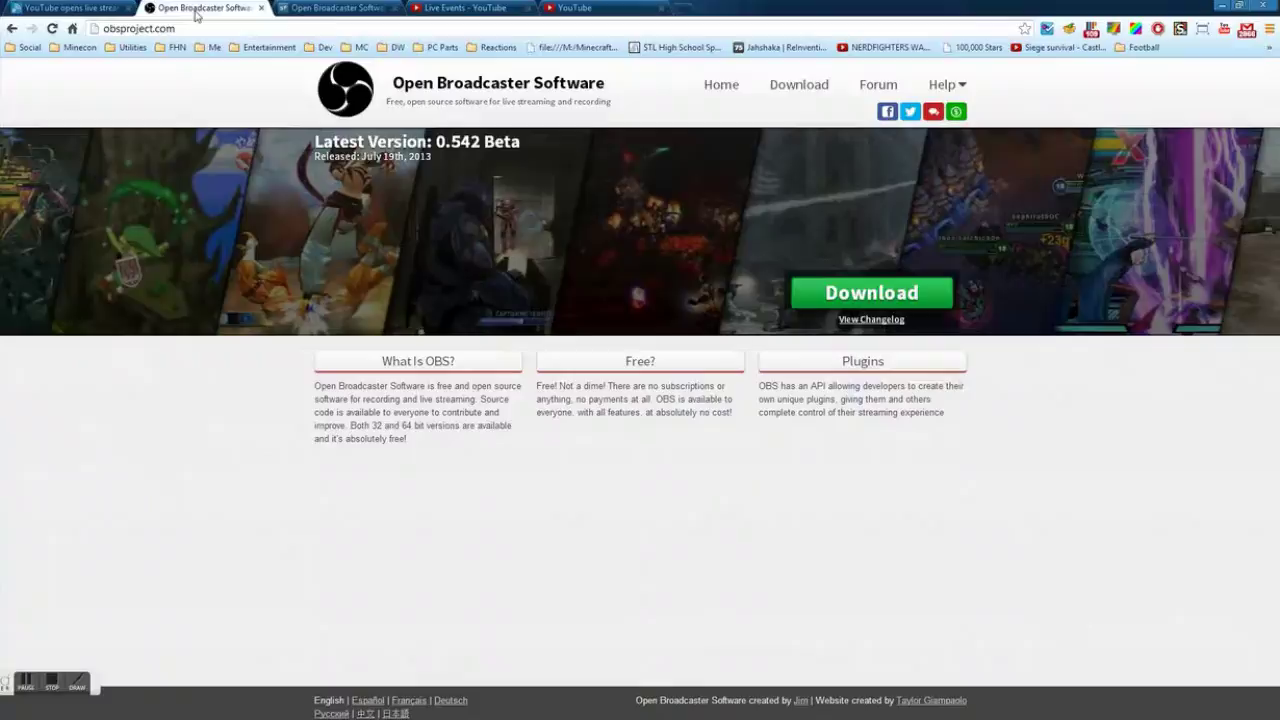
pyautogui.click(903, 293)
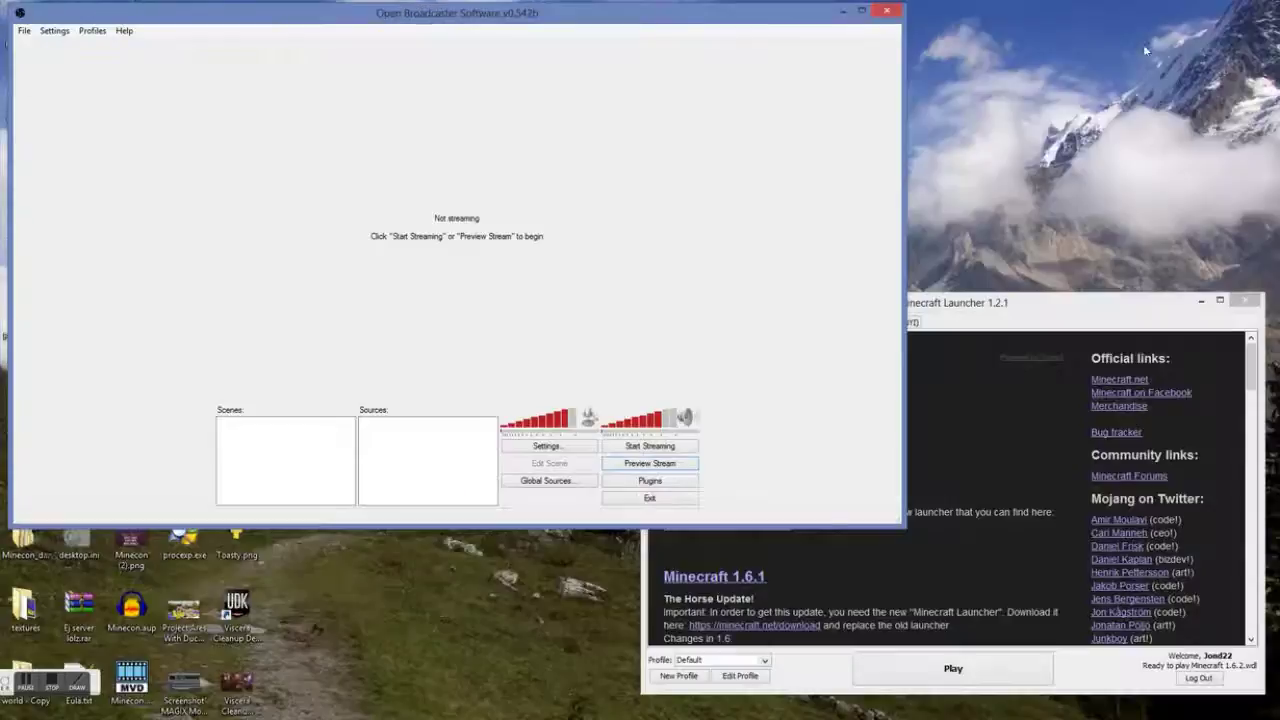
# Set OBS video settings to a custom 1280 x 720 base resolution and apply.
pyautogui.moveTo(298, 24); pyautogui.dragTo(316, 35)
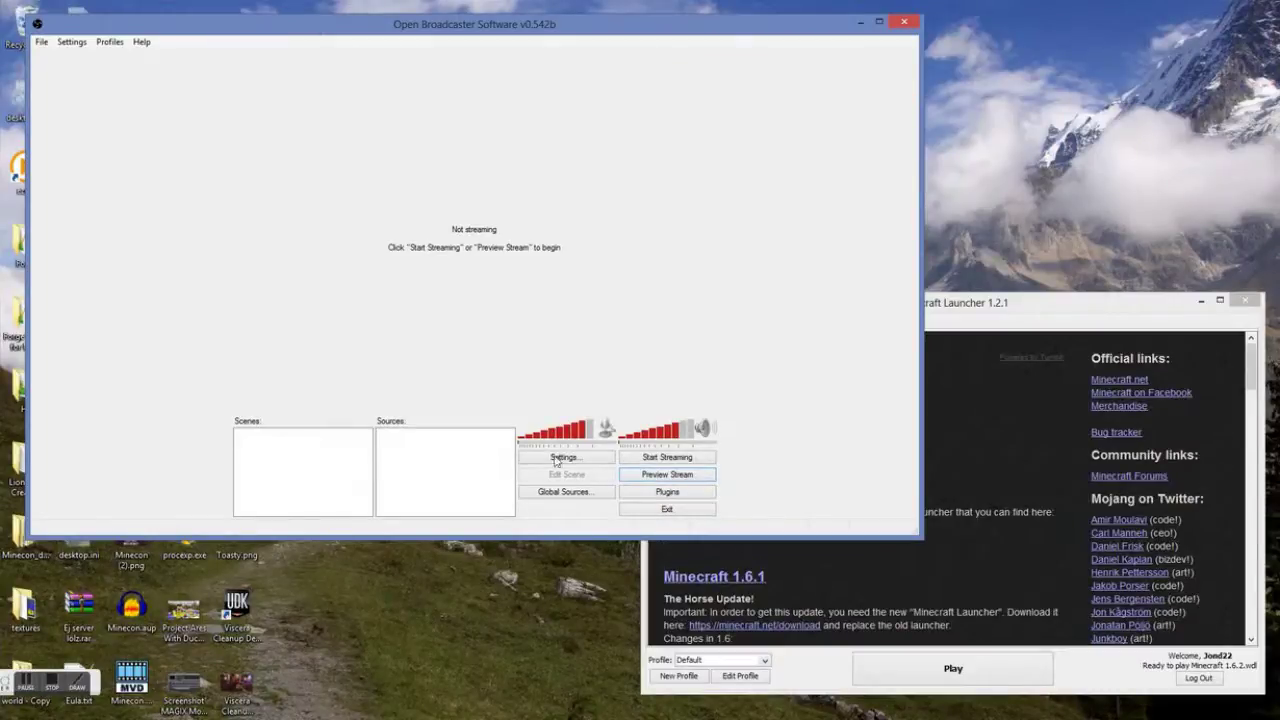
pyautogui.click(563, 457)
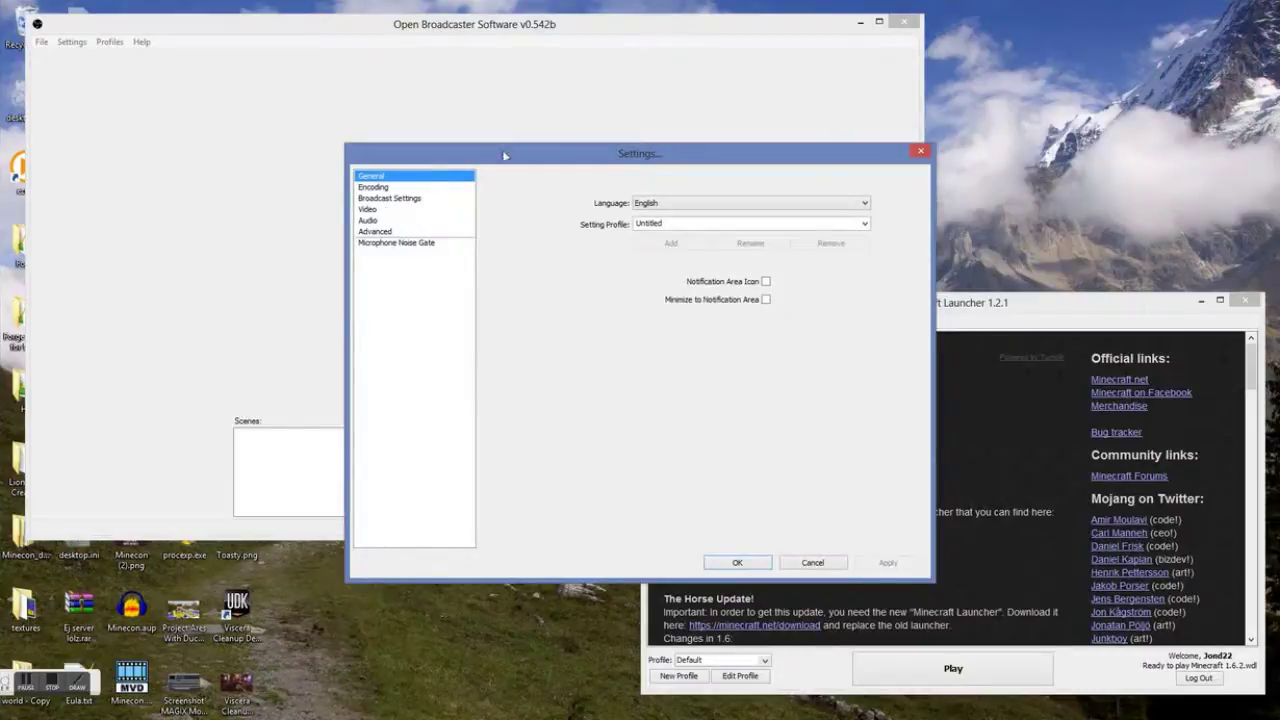
pyautogui.click(368, 209)
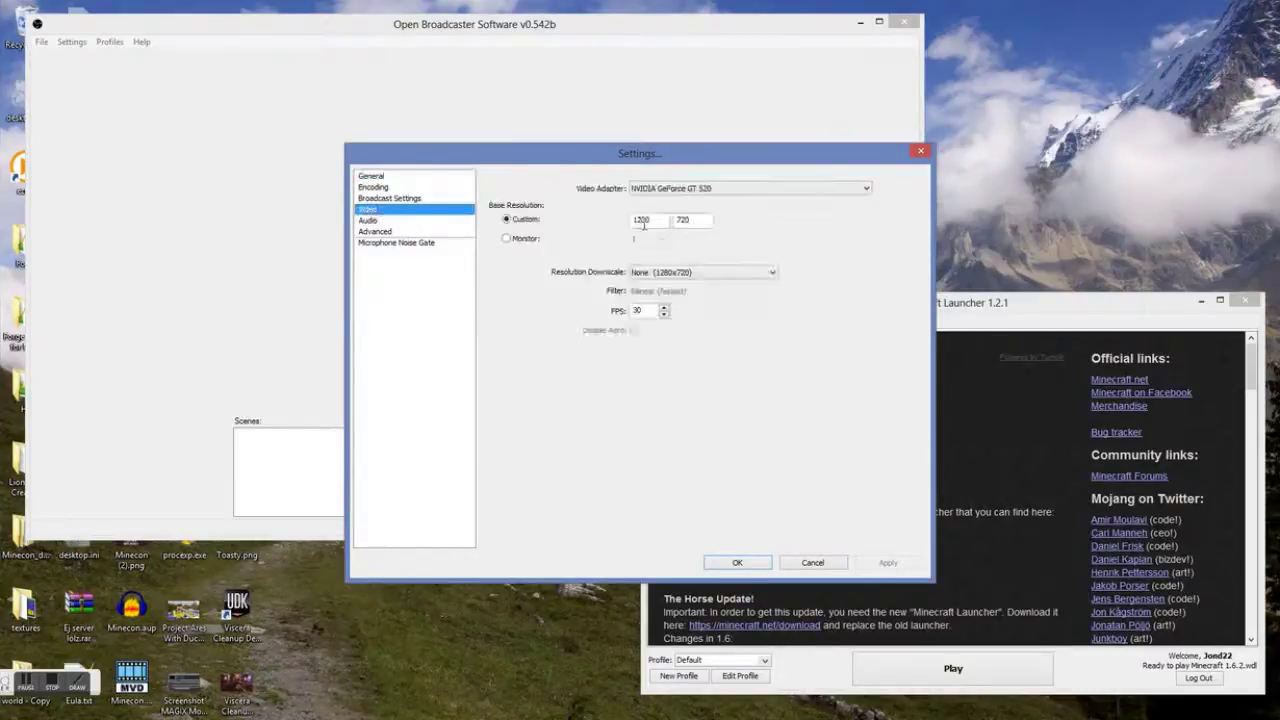
pyautogui.click(530, 241)
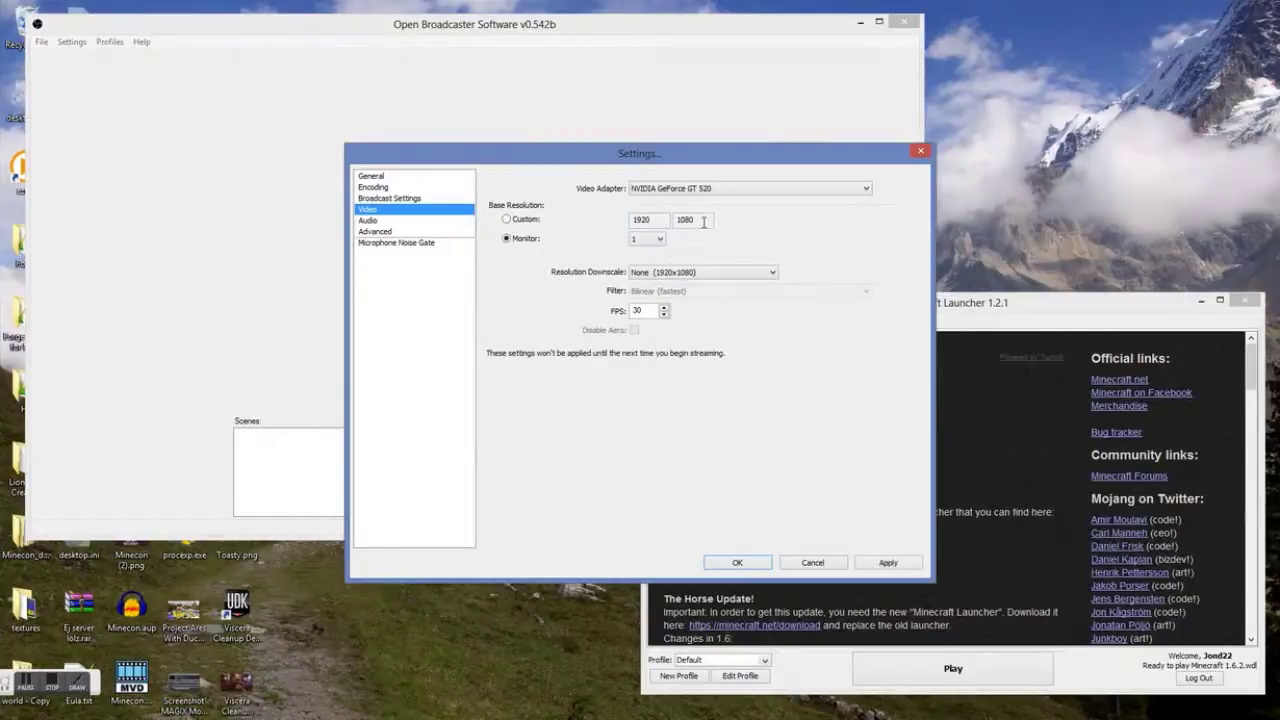
pyautogui.click(532, 218)
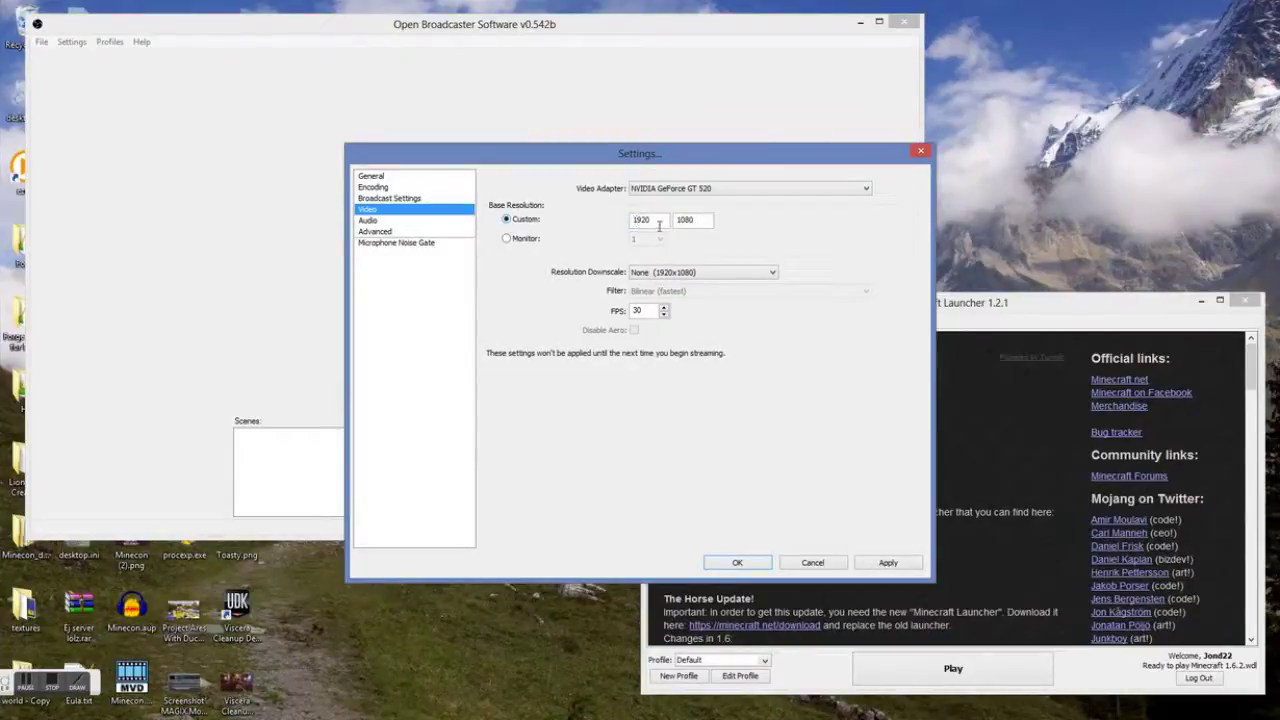
pyautogui.moveTo(659, 226); pyautogui.dragTo(576, 222)
pyautogui.write('1280')
pyautogui.press('Tab')
pyautogui.write('7')
pyautogui.click(901, 565)
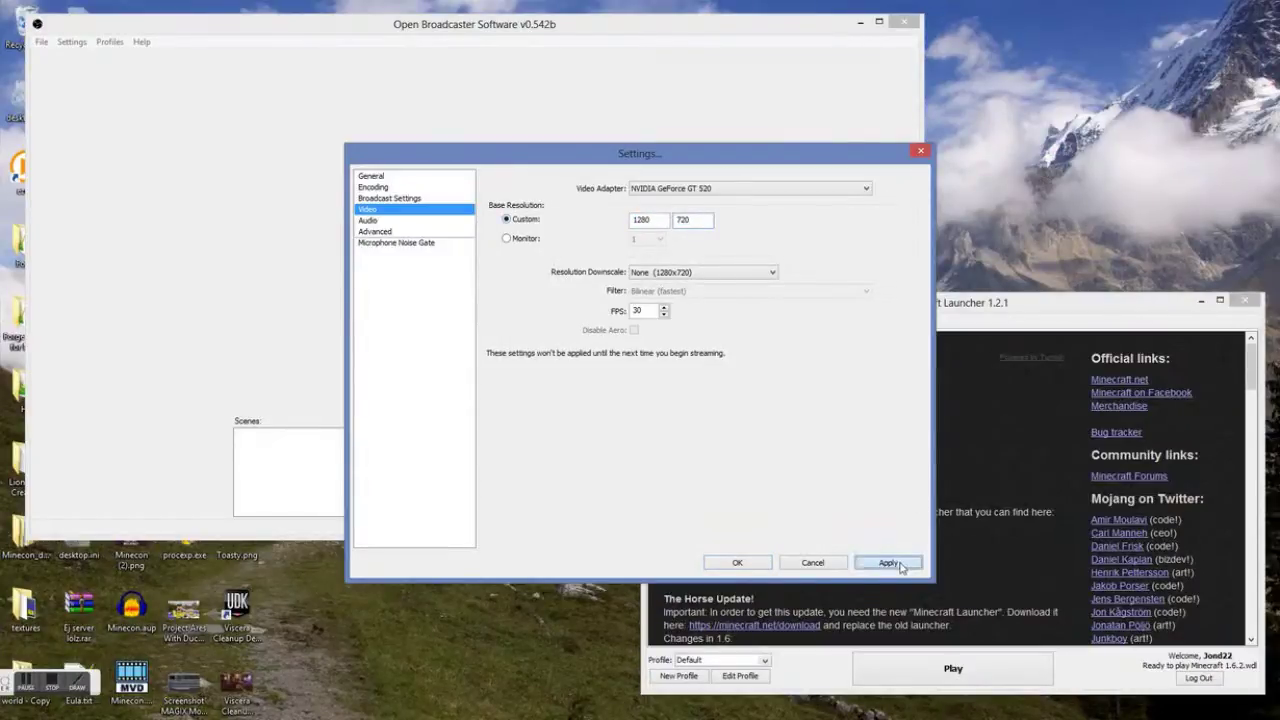
pyautogui.click(1063, 307)
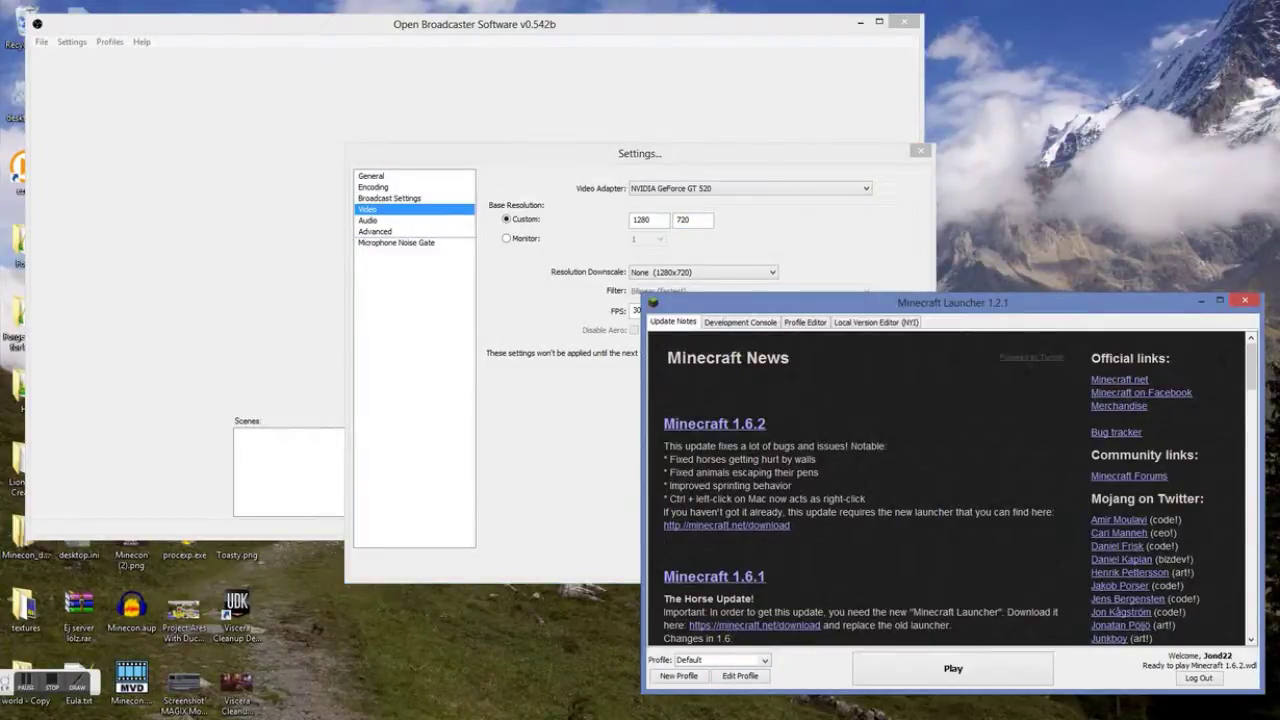
# Save the Default Minecraft profile at 1280 x 720 and launch Minecraft 1.6.2.
pyautogui.click(741, 676)
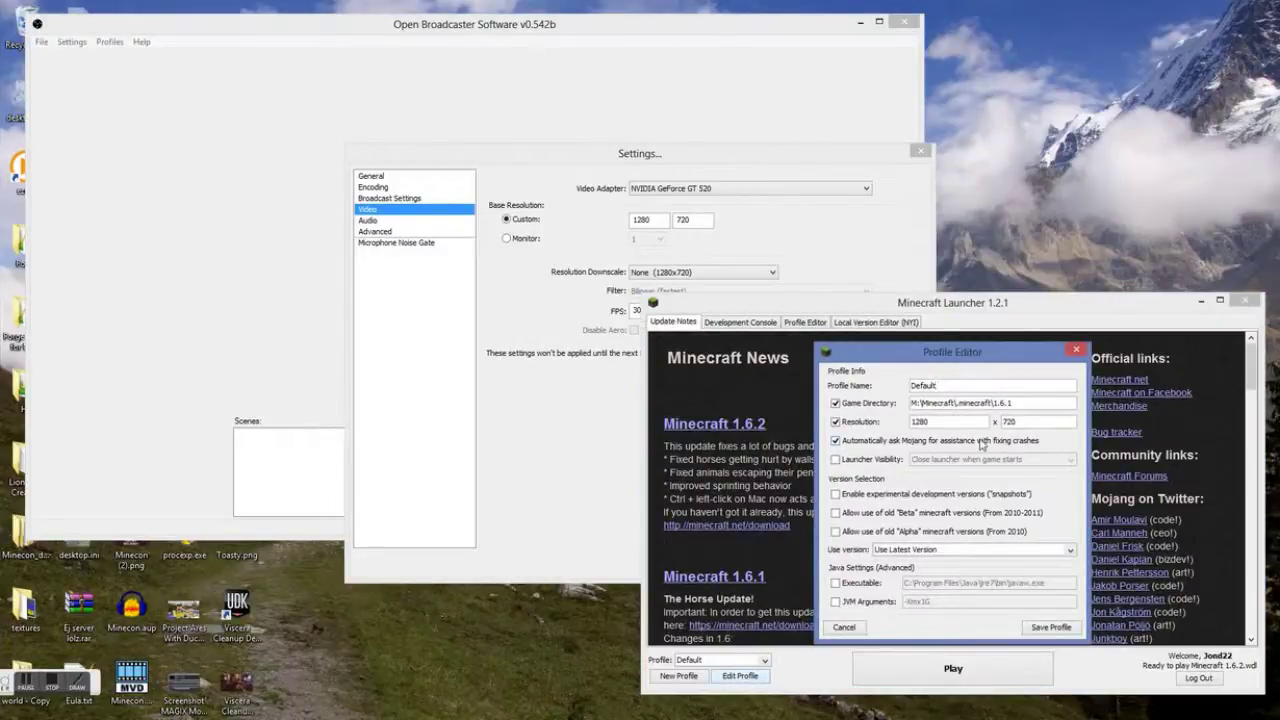
pyautogui.moveTo(954, 423); pyautogui.dragTo(874, 412)
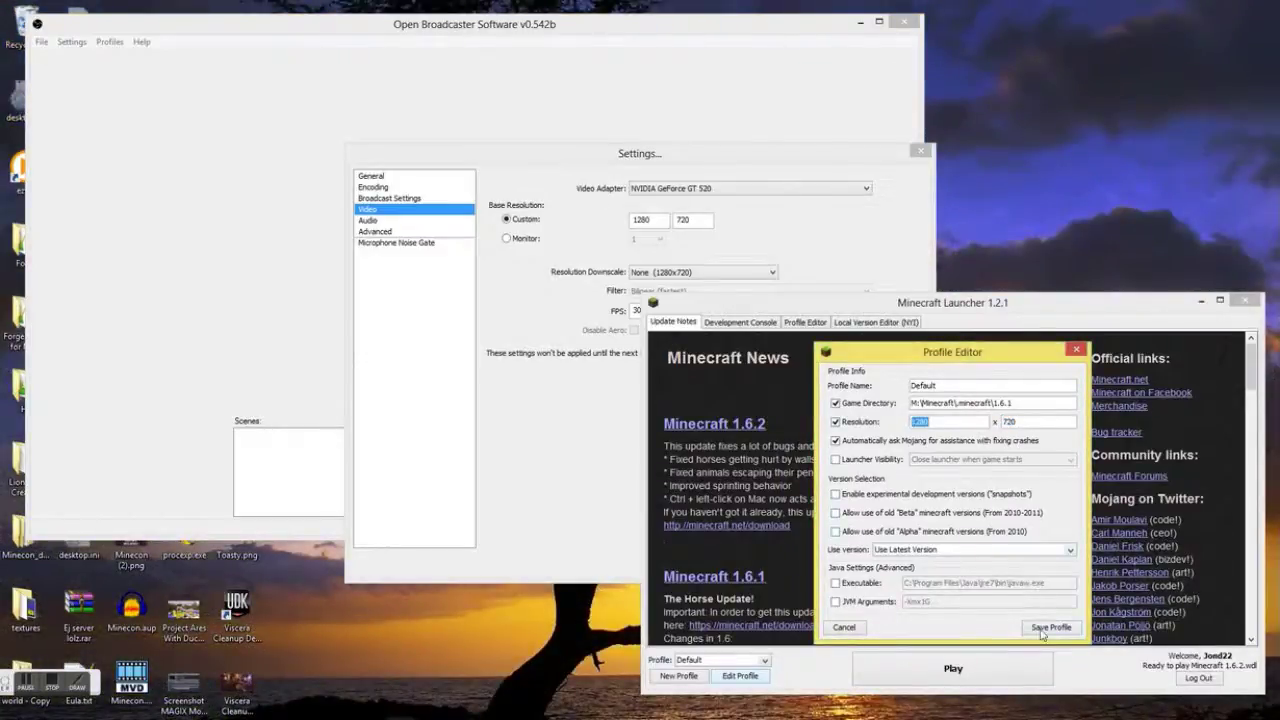
pyautogui.click(1044, 627)
pyautogui.click(997, 667)
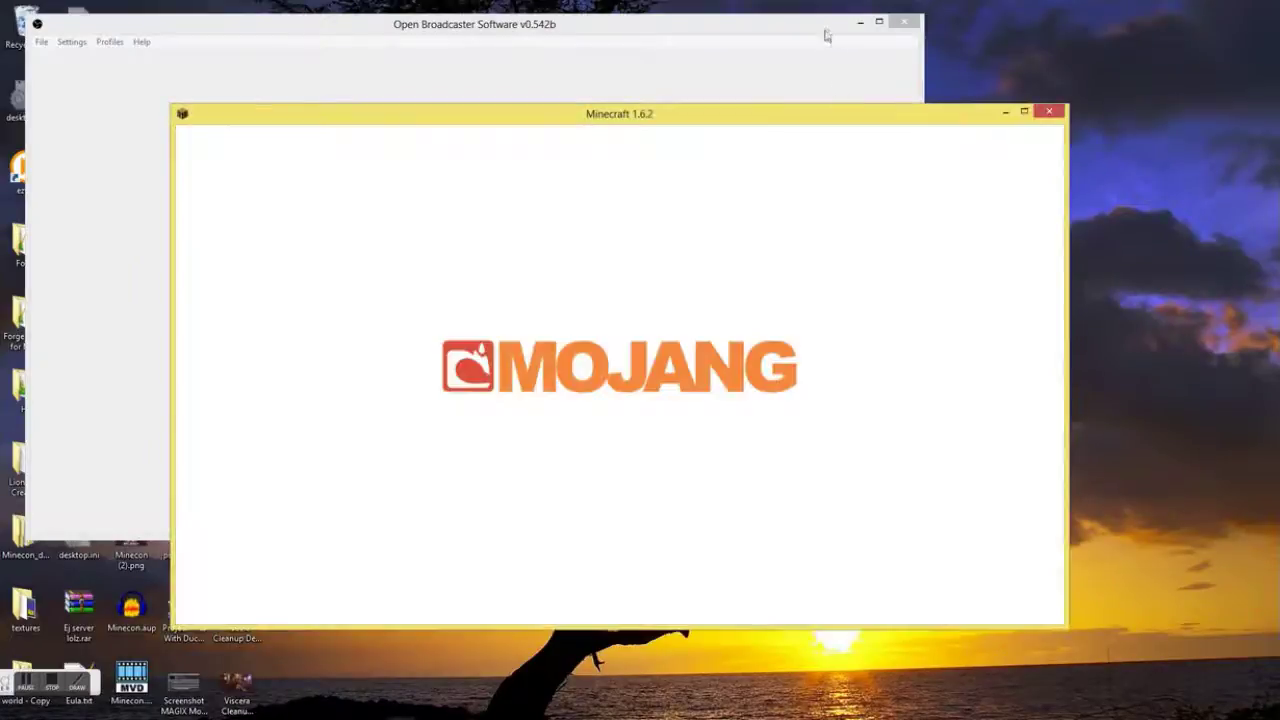
# Close the OBS settings and add a new scene named 'Scene'.
pyautogui.click(827, 33)
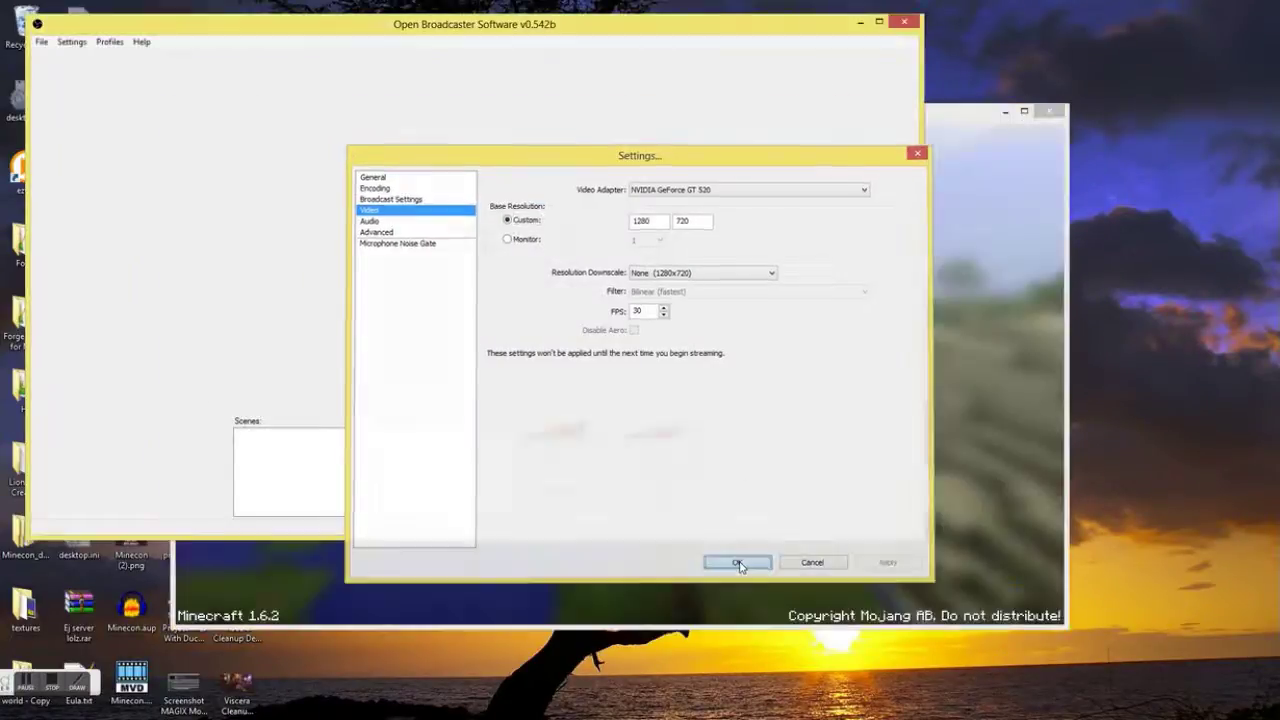
pyautogui.click(738, 562)
pyautogui.rightClick(305, 442)
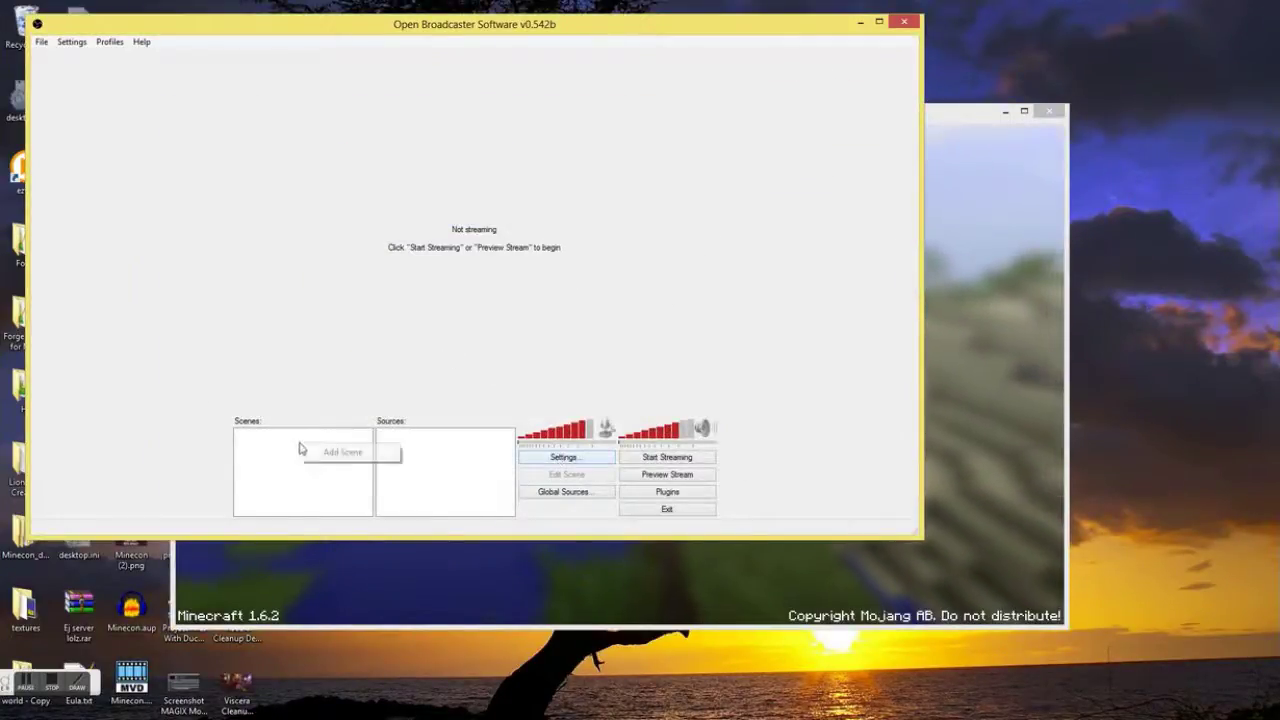
pyautogui.click(337, 451)
pyautogui.click(689, 384)
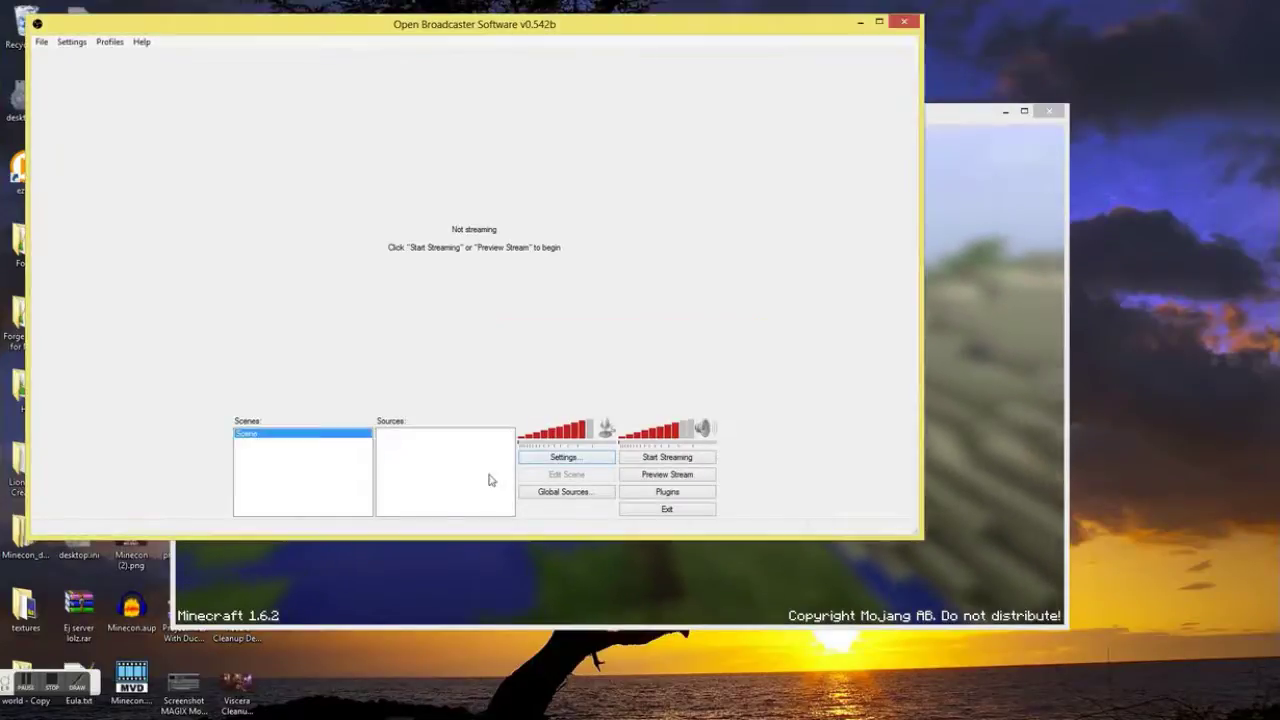
# Add a Game Capture source capturing the Minecraft 1.6.2 window.
pyautogui.rightClick(491, 476)
pyautogui.moveTo(521, 484)
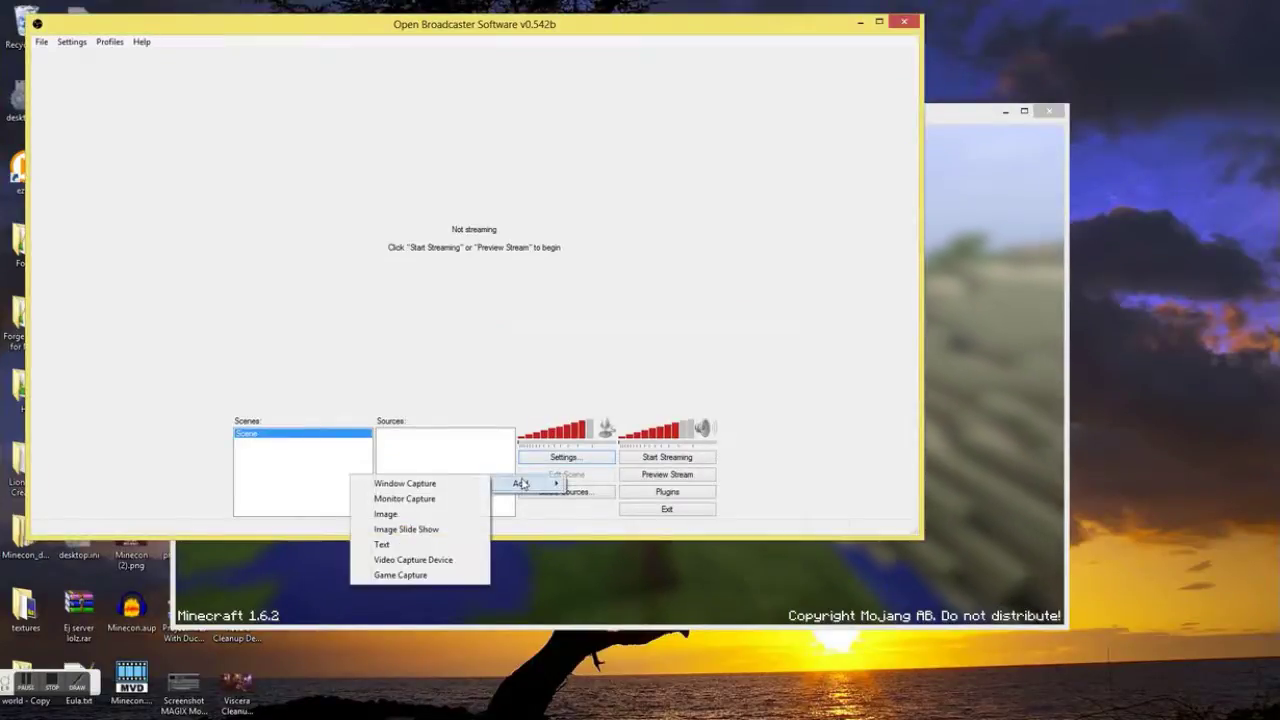
pyautogui.click(406, 583)
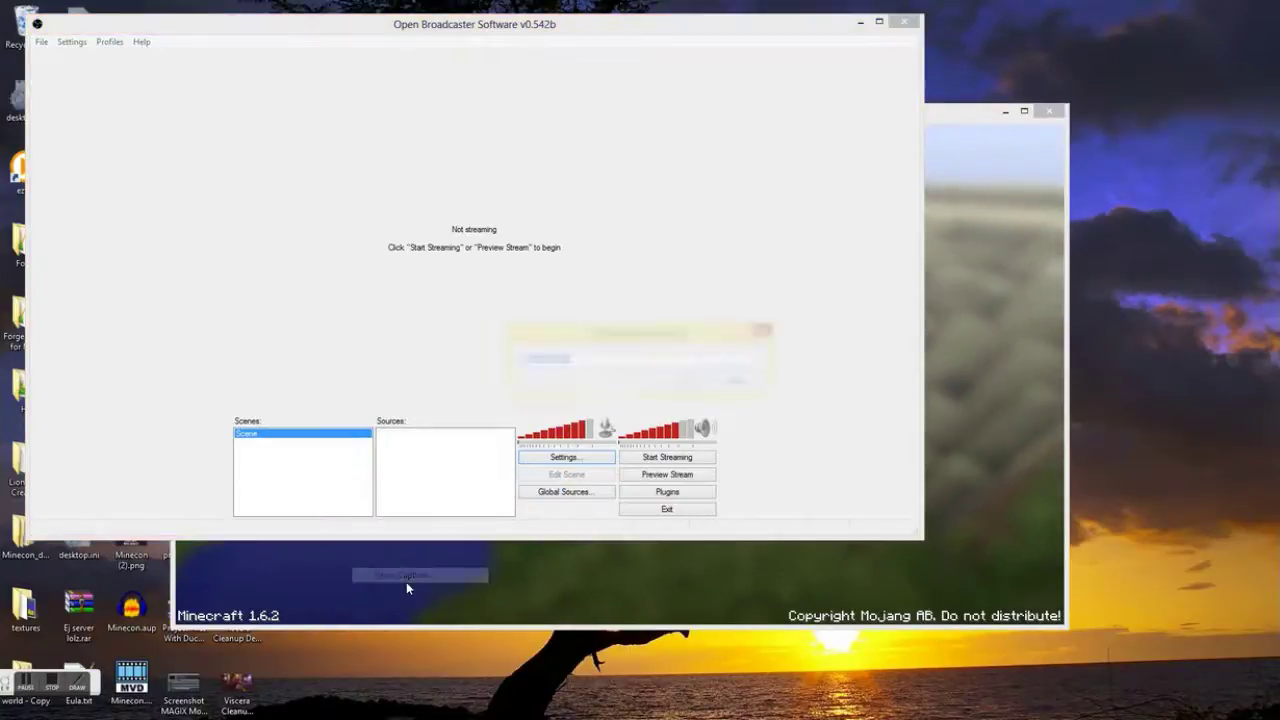
pyautogui.click(697, 387)
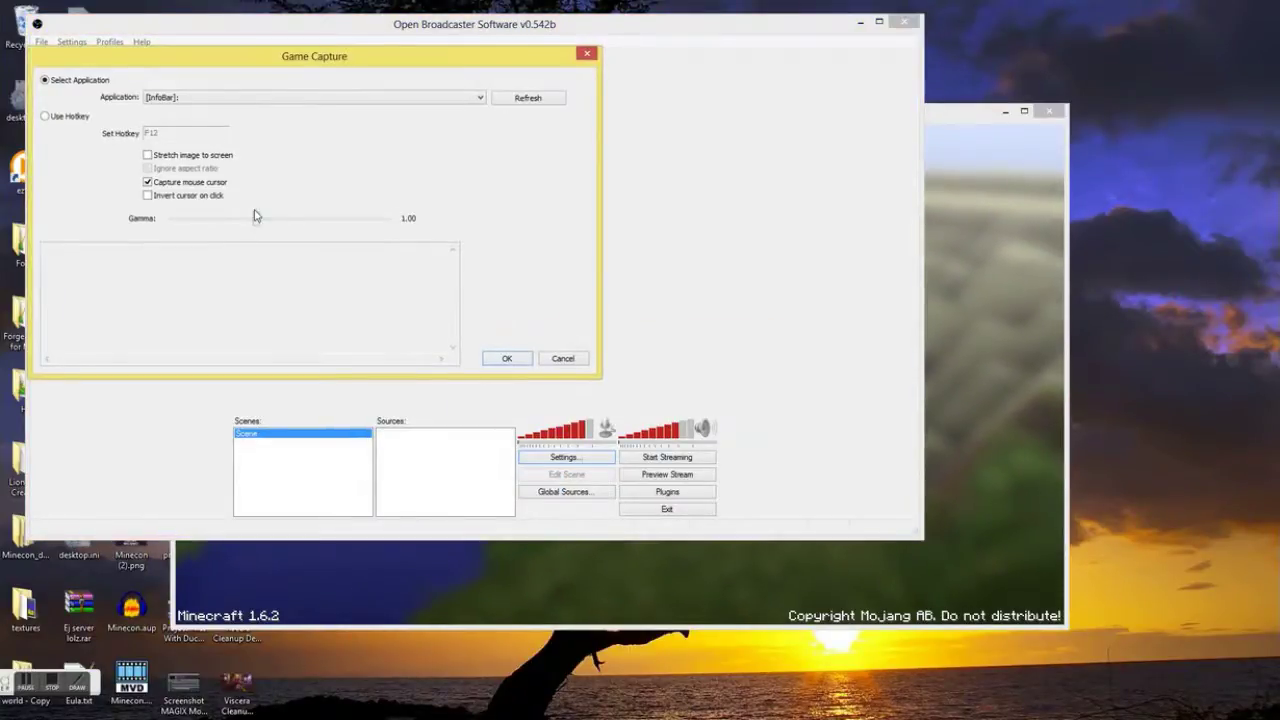
pyautogui.click(248, 99)
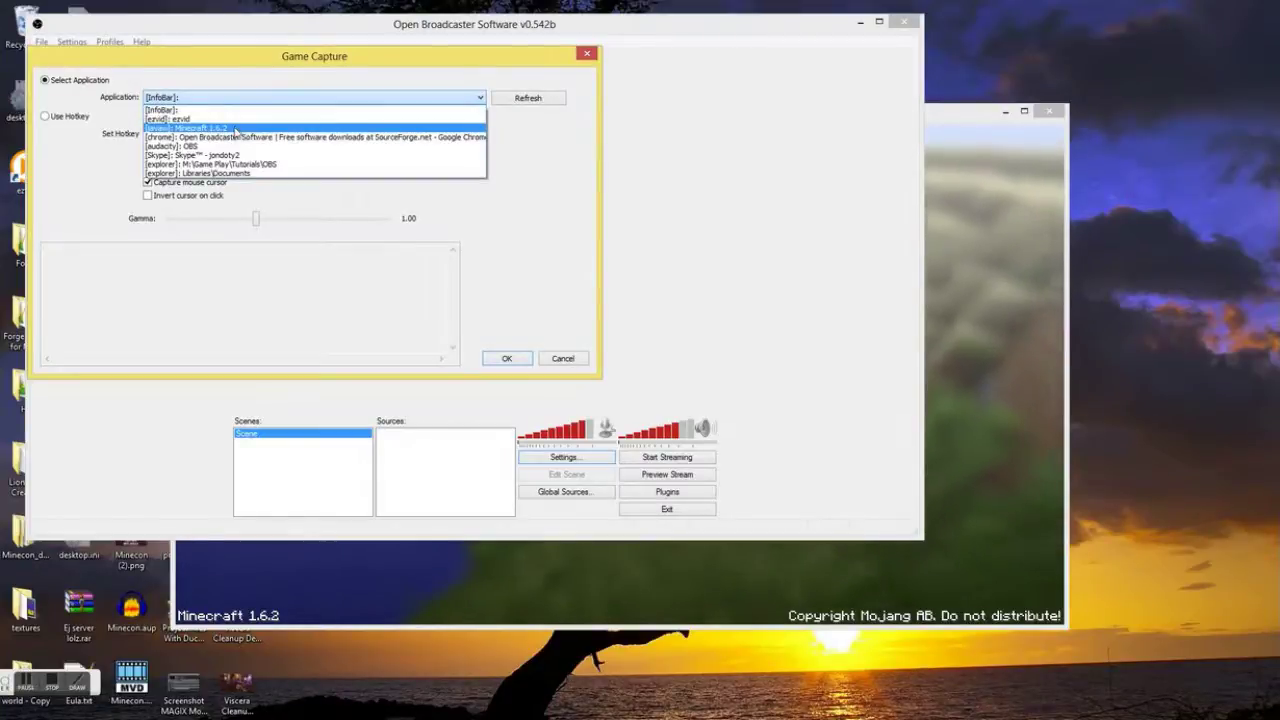
pyautogui.click(236, 128)
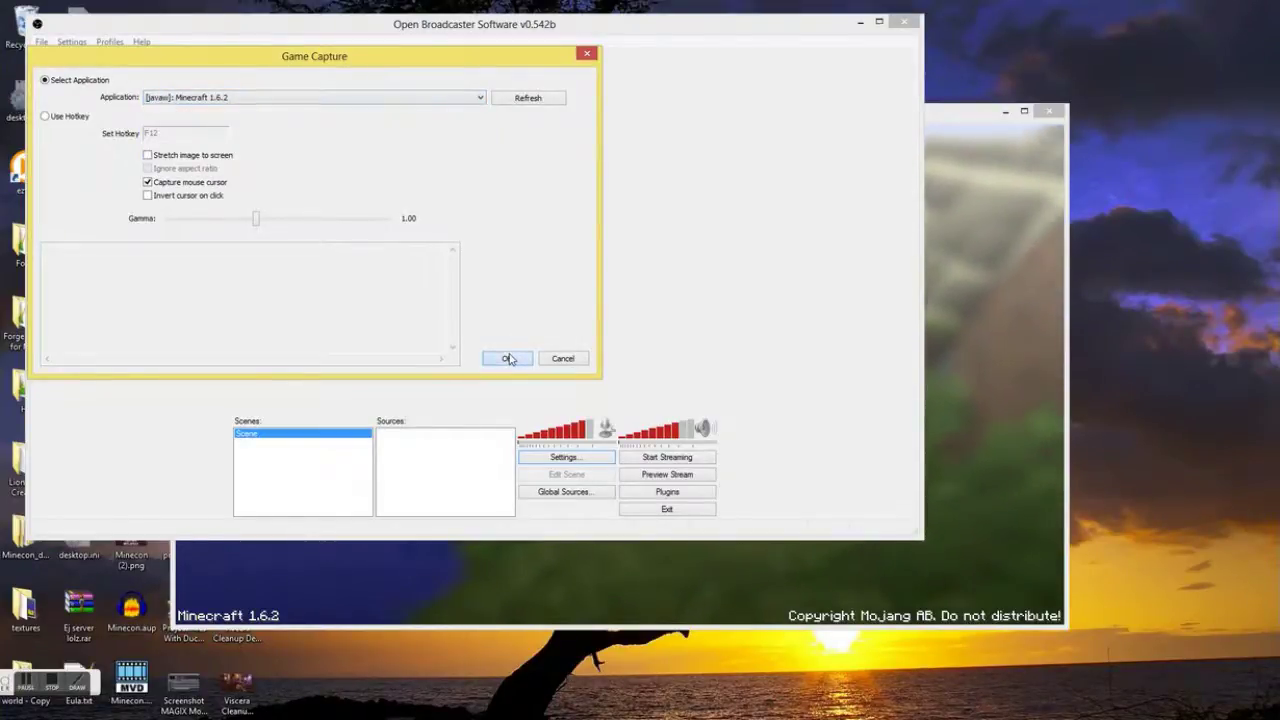
pyautogui.click(507, 357)
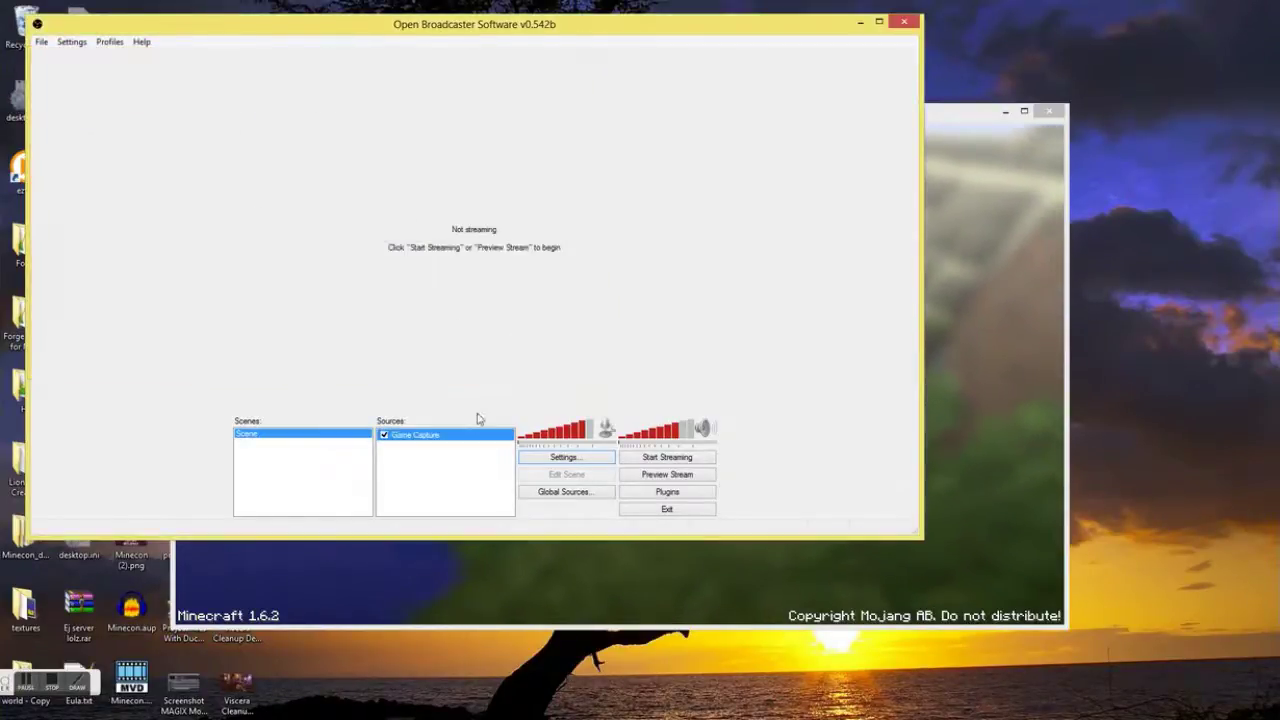
# In Broadcast Settings, try file-output-only mode, then return to live streaming mode.
pyautogui.click(582, 466)
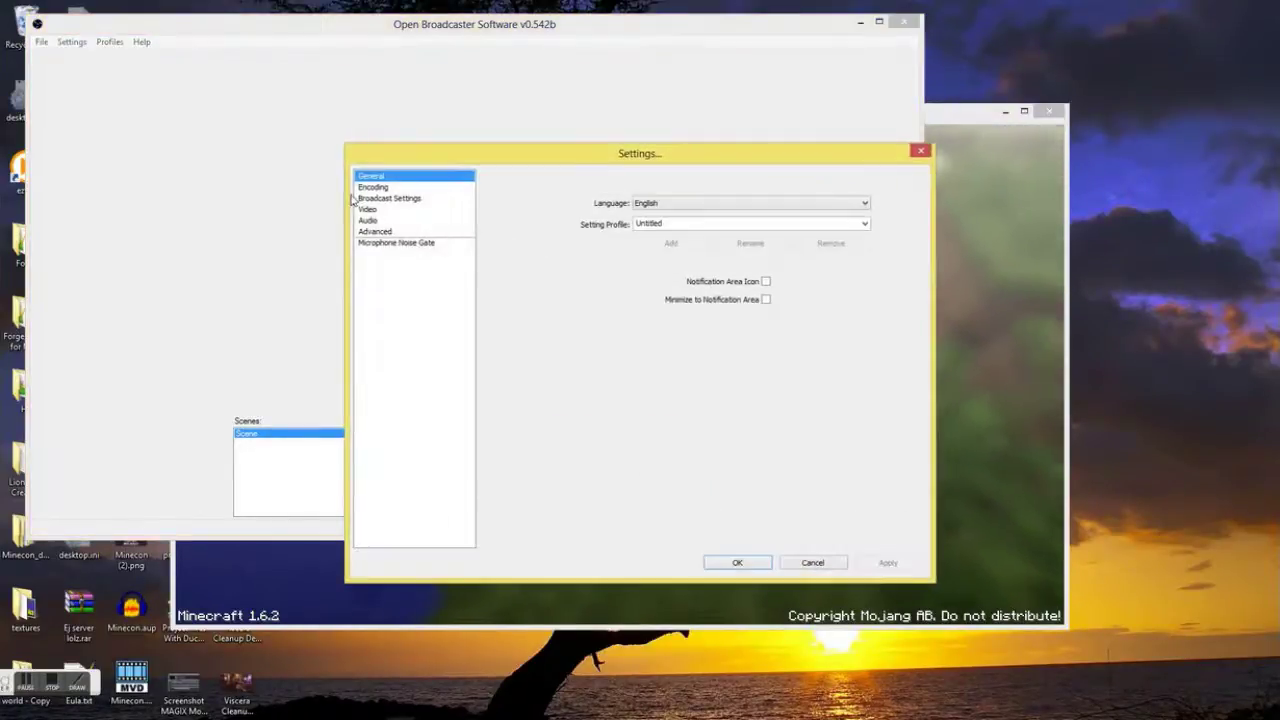
pyautogui.click(380, 199)
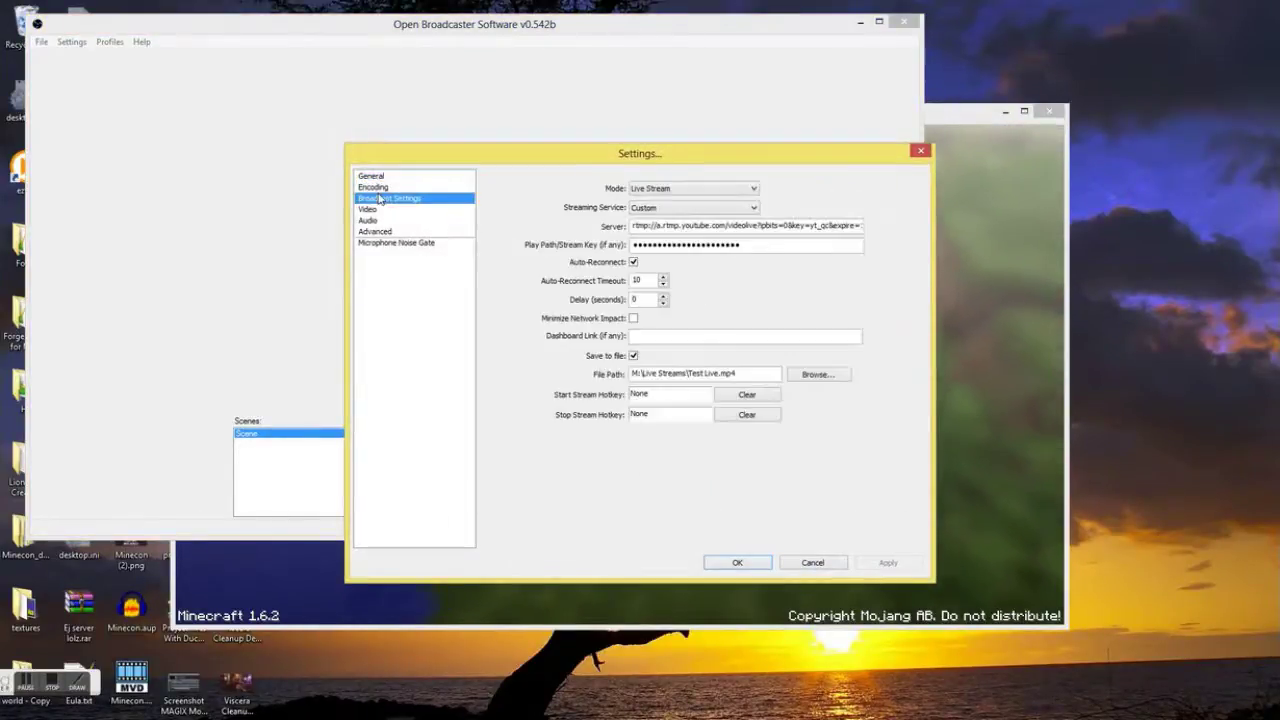
pyautogui.click(665, 188)
pyautogui.click(660, 207)
pyautogui.click(660, 207)
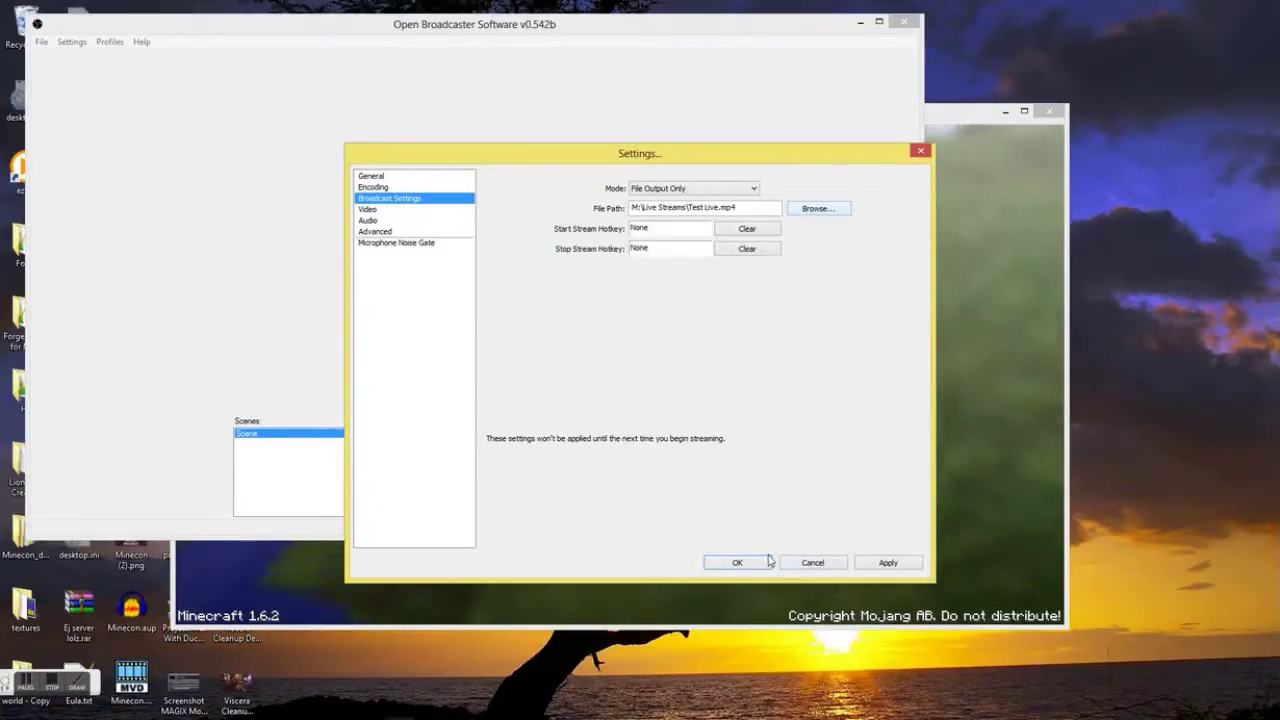
pyautogui.click(733, 190)
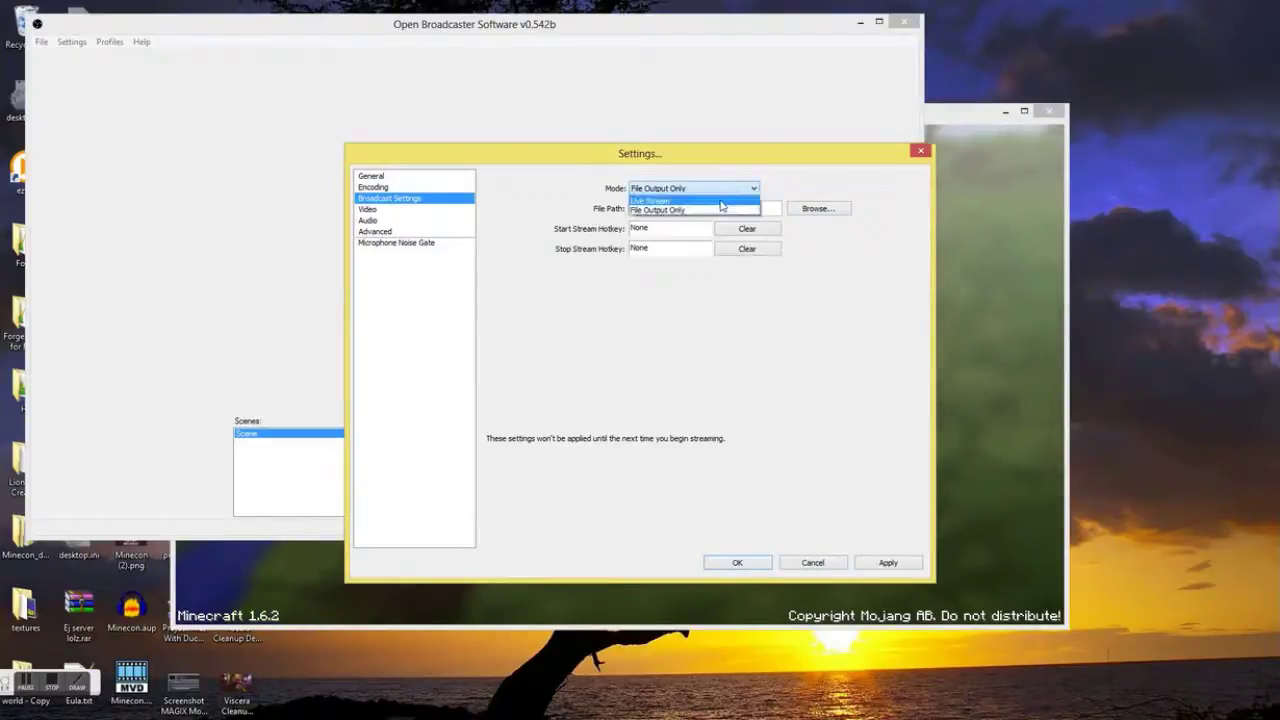
pyautogui.click(722, 200)
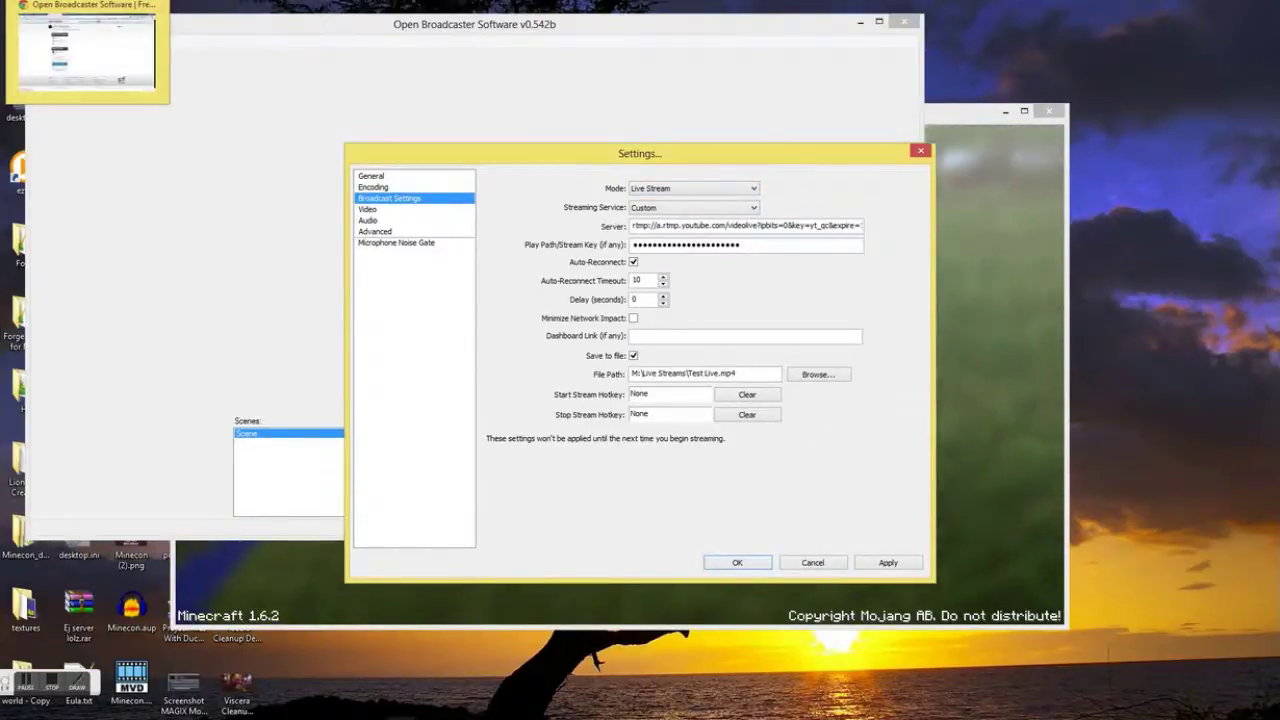
# Keep the streaming service on Custom and return to the browser.
pyautogui.click(695, 208)
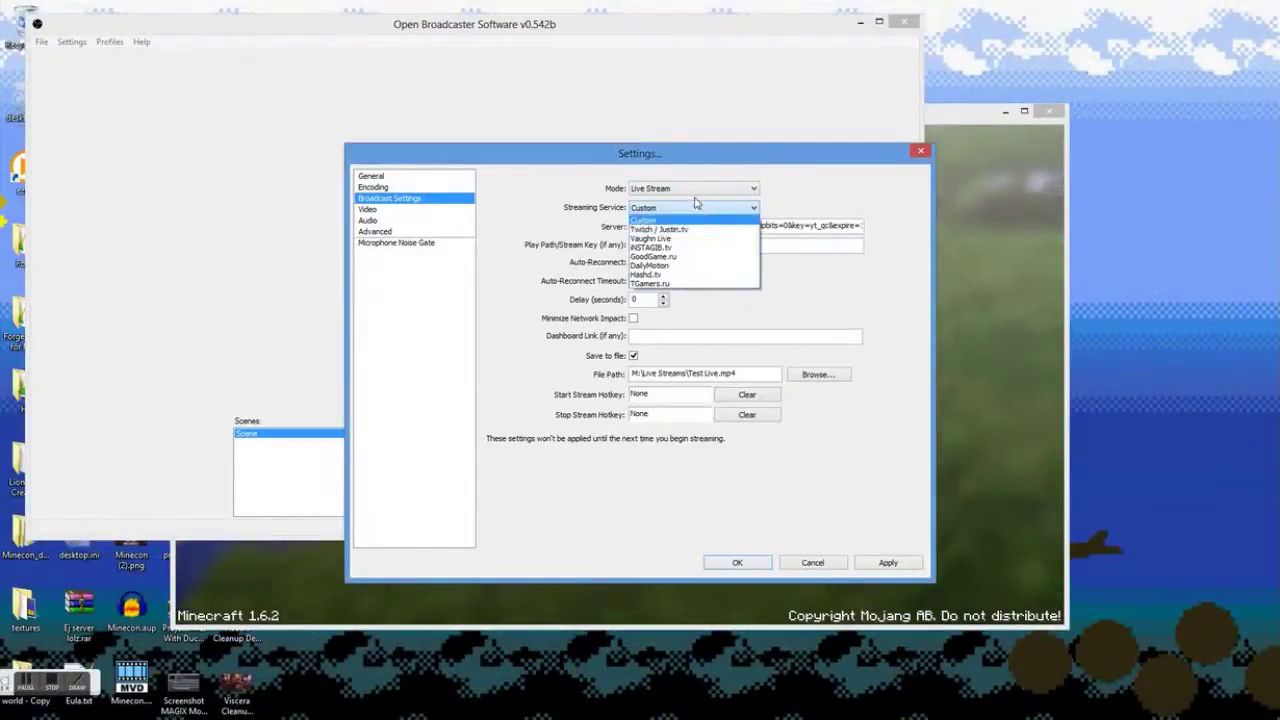
pyautogui.click(690, 220)
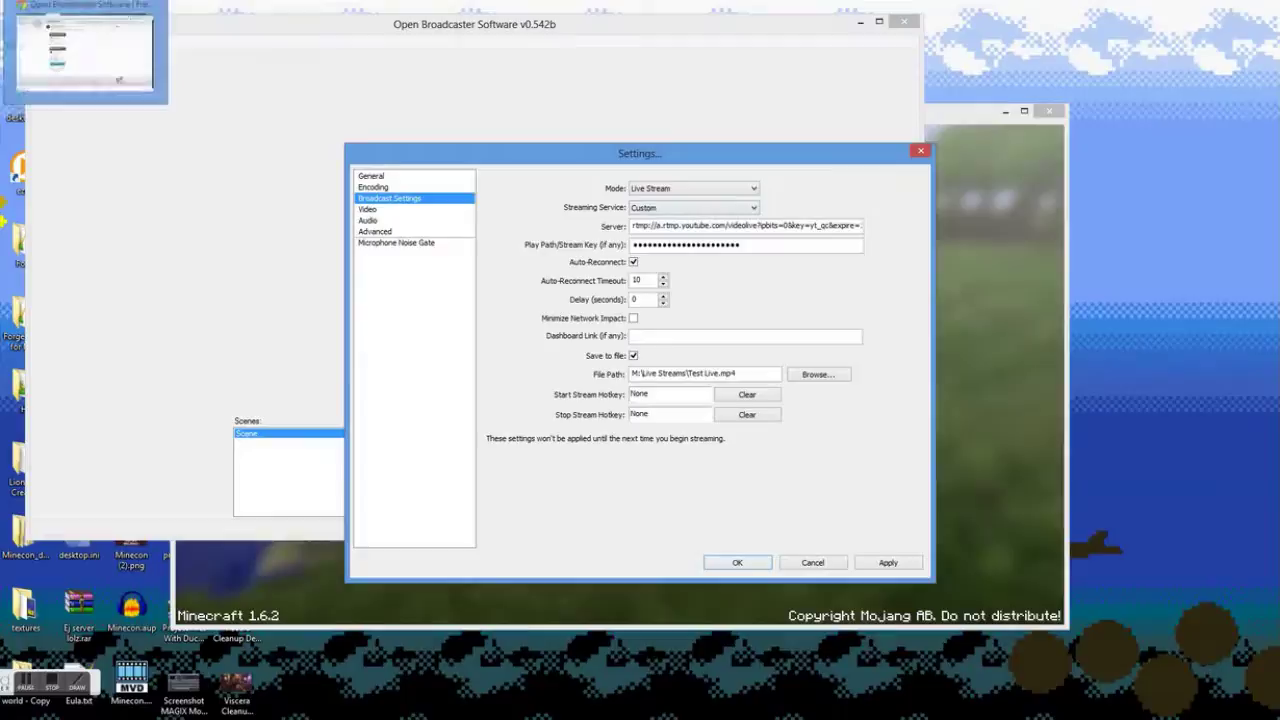
pyautogui.click(4, 4)
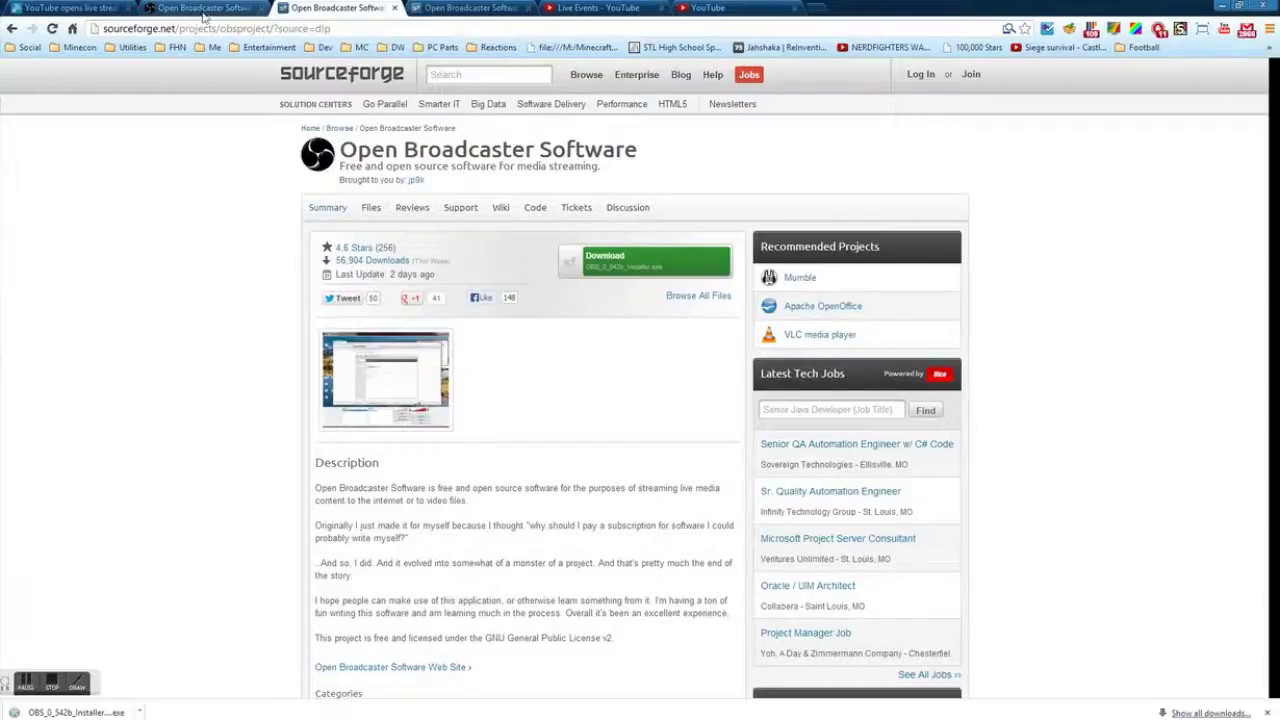
# Create a YouTube live event titled 'Test' and select its stream name.
pyautogui.click(567, 8)
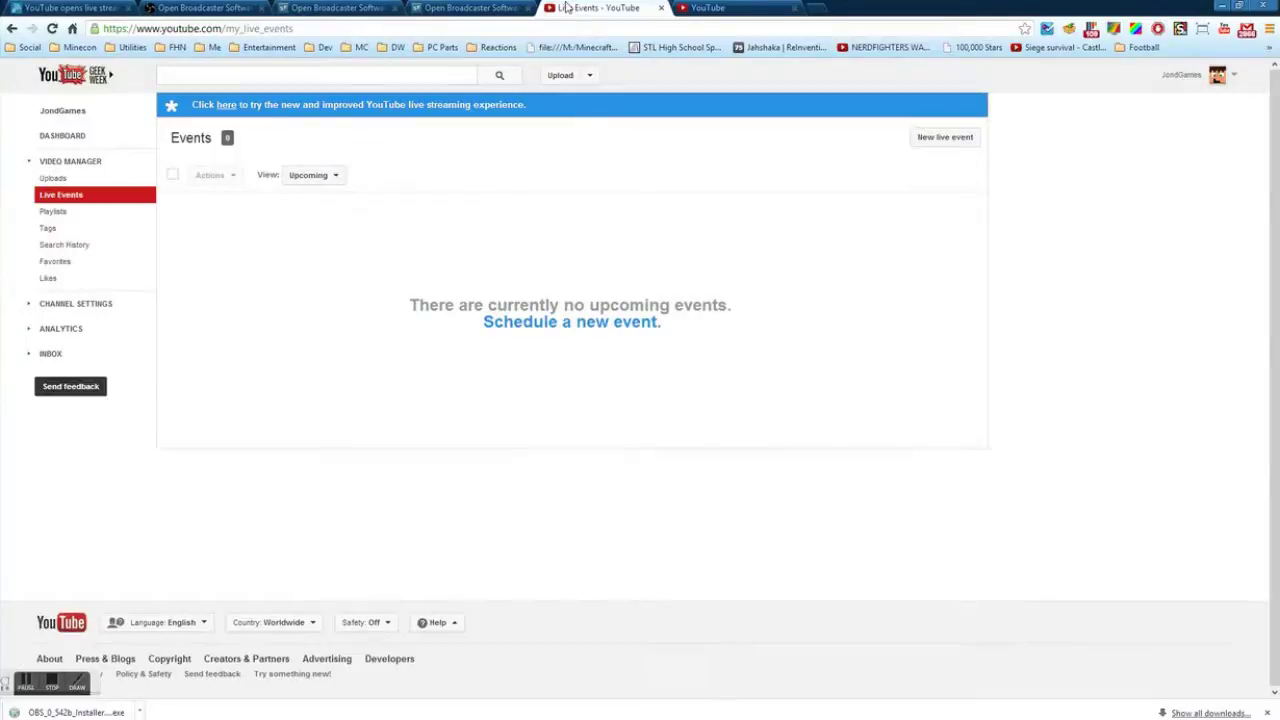
pyautogui.click(952, 136)
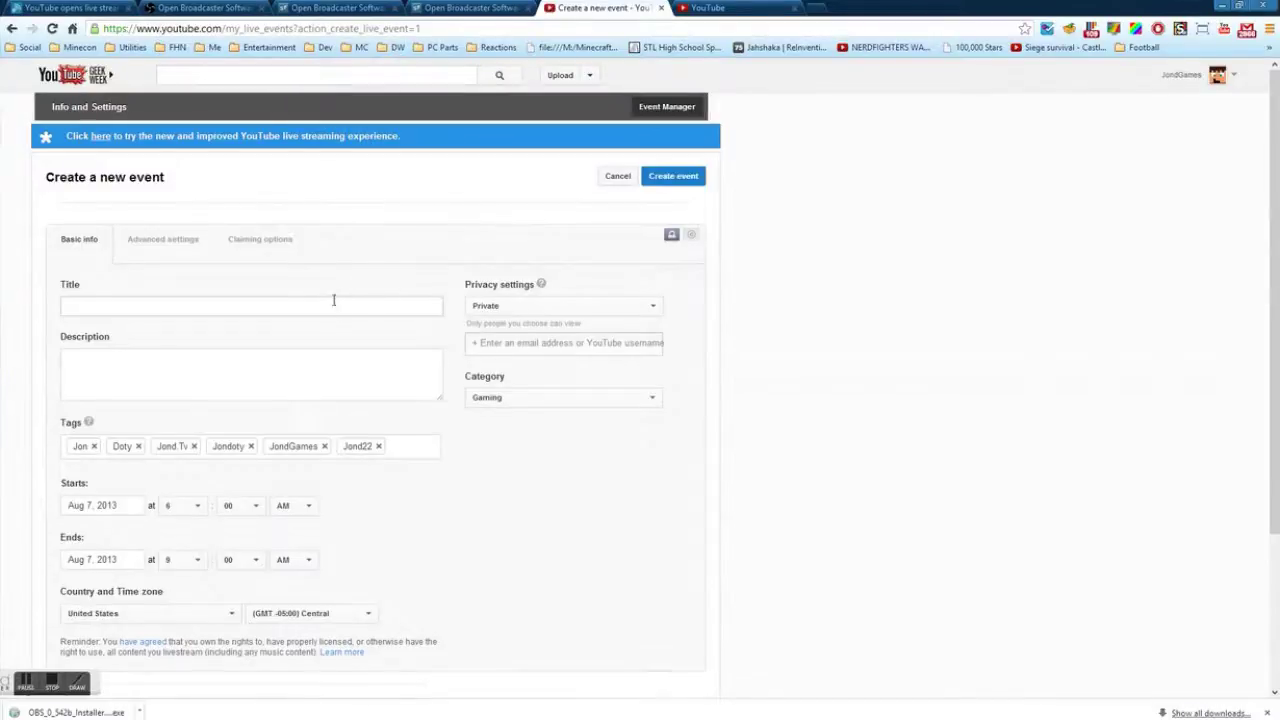
pyautogui.click(334, 301)
pyautogui.write('Test')
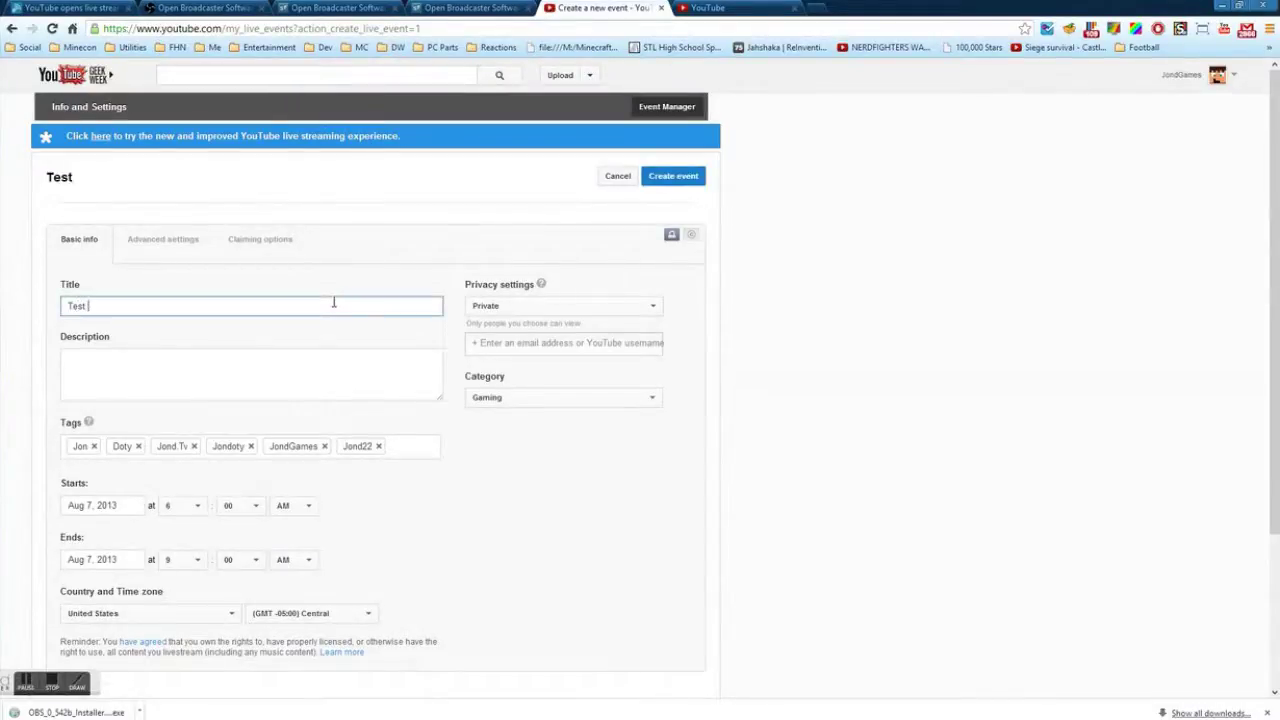
pyautogui.press('Tab')
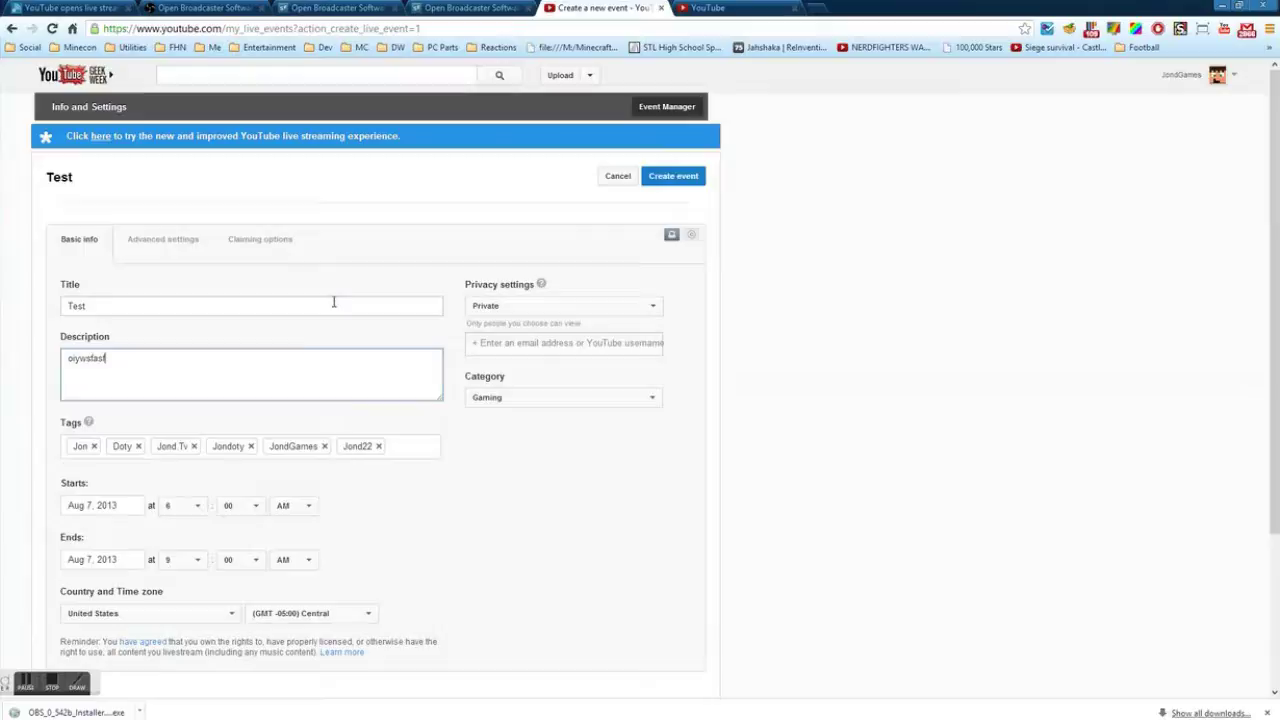
pyautogui.scroll(-1, 745, 415)
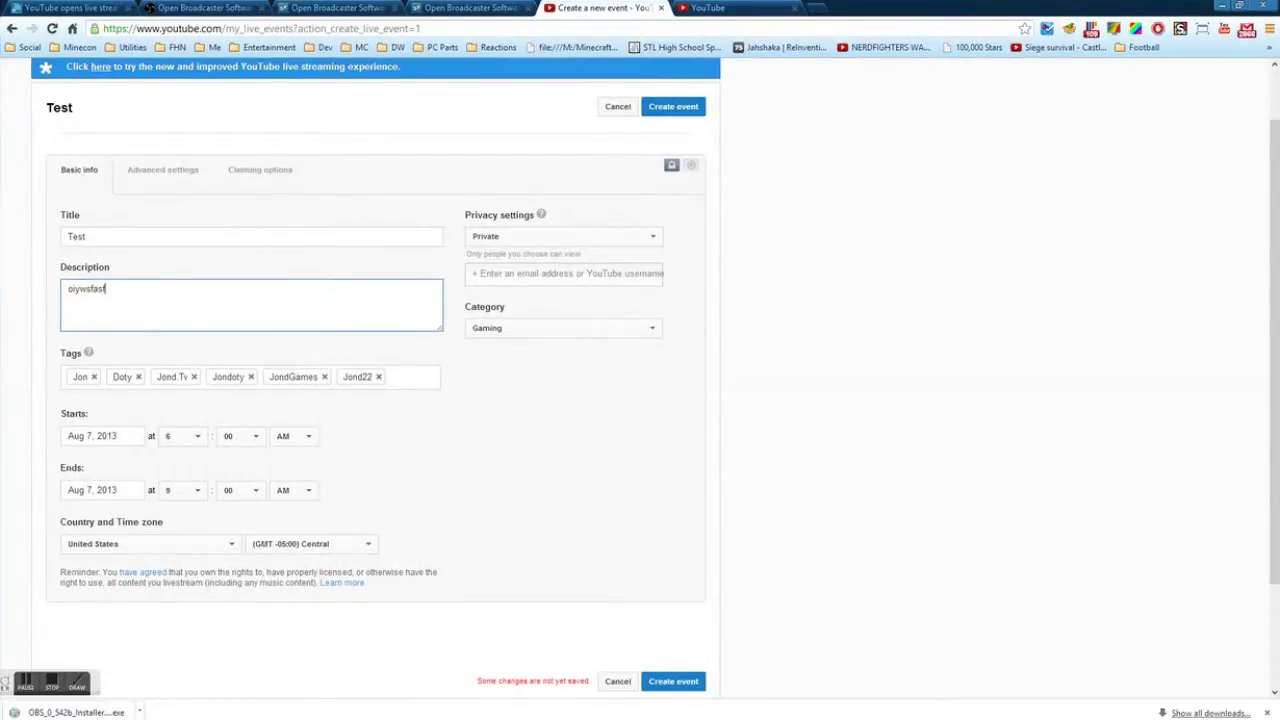
pyautogui.click(673, 681)
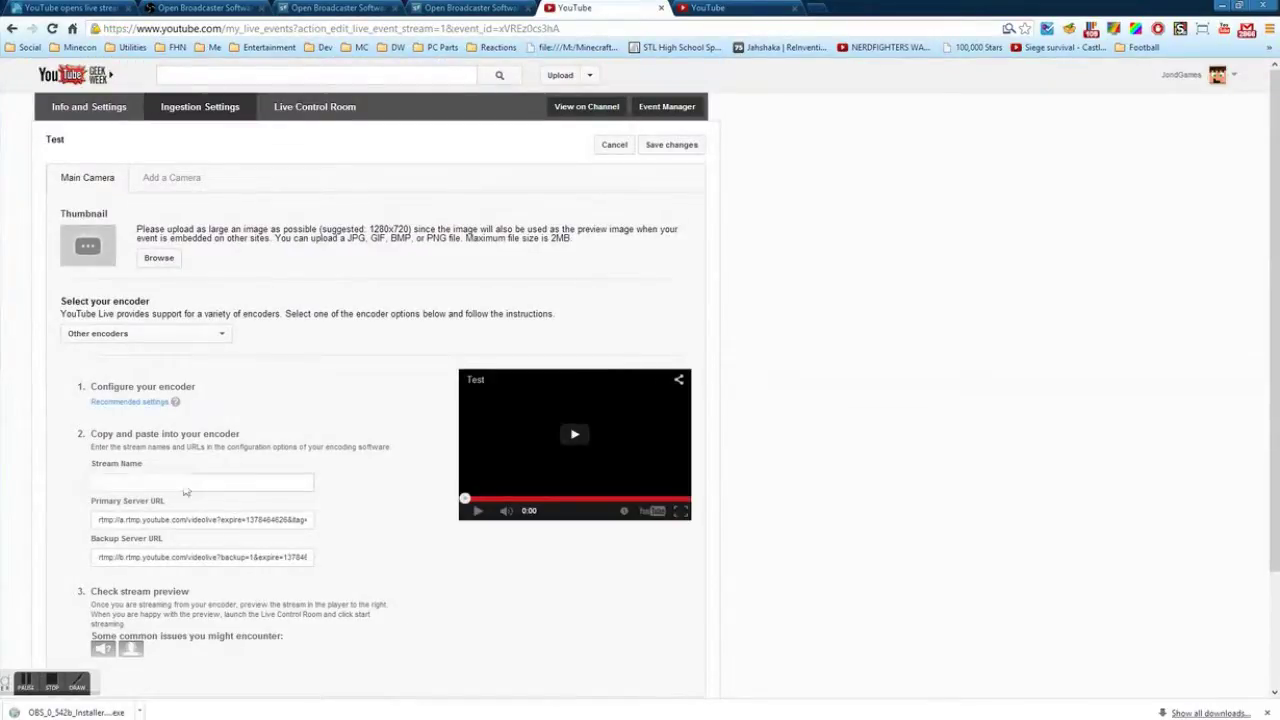
pyautogui.click(135, 489)
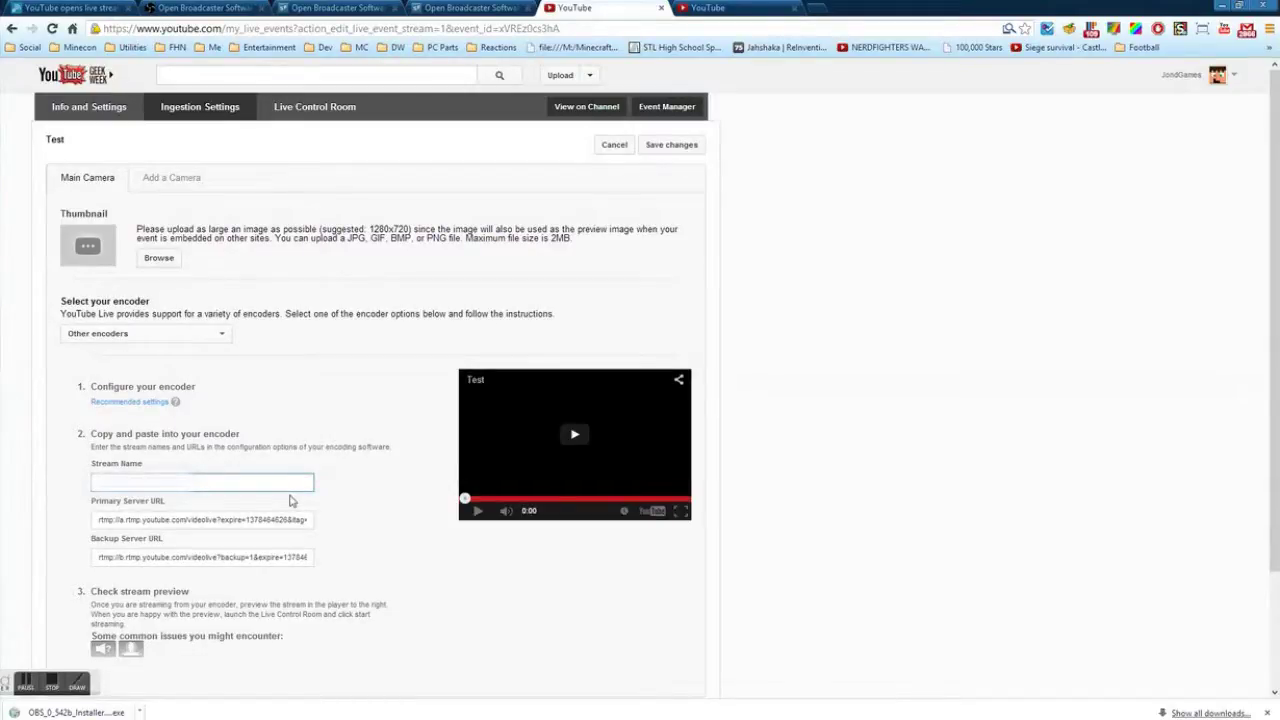
# Paste the event's stream name into OBS as the stream key.
pyautogui.hotkey('alt', 'Tab')
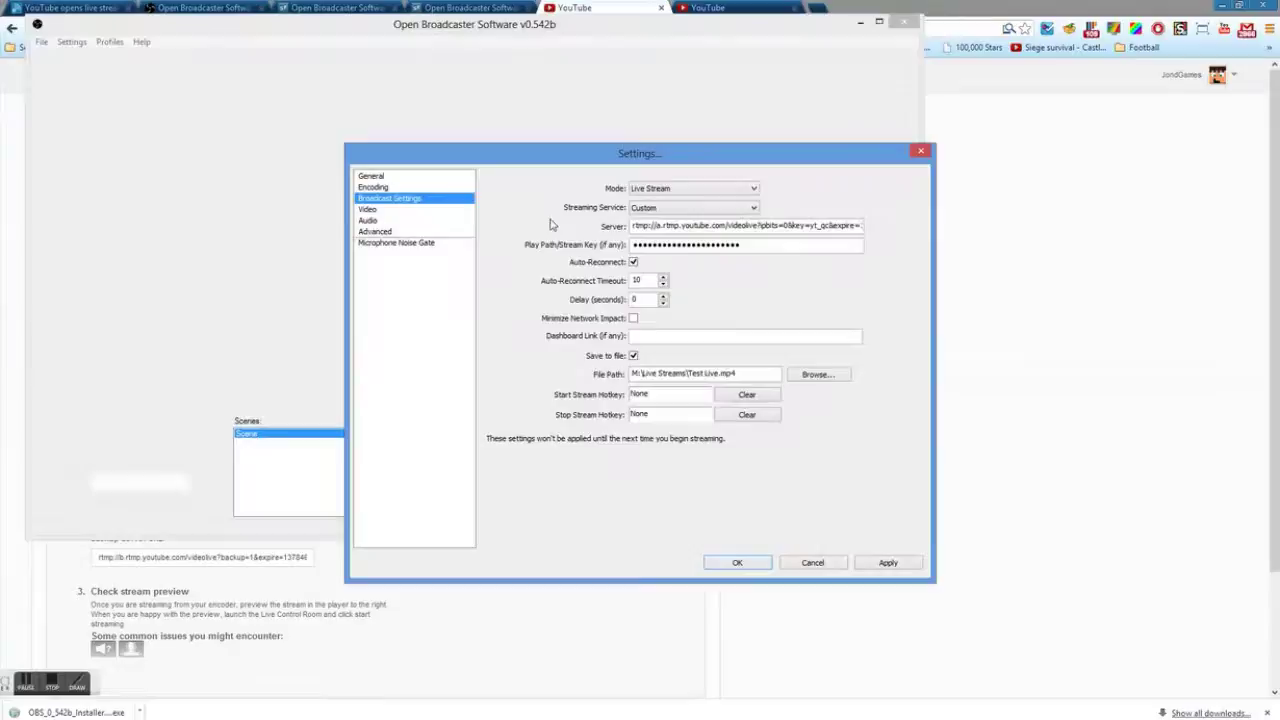
pyautogui.moveTo(756, 246); pyautogui.dragTo(537, 240)
pyautogui.hotkey('ctrl', 'v')
# Paste the primary server URL into the OBS Server field and save.
pyautogui.click(244, 585)
pyautogui.click(188, 528)
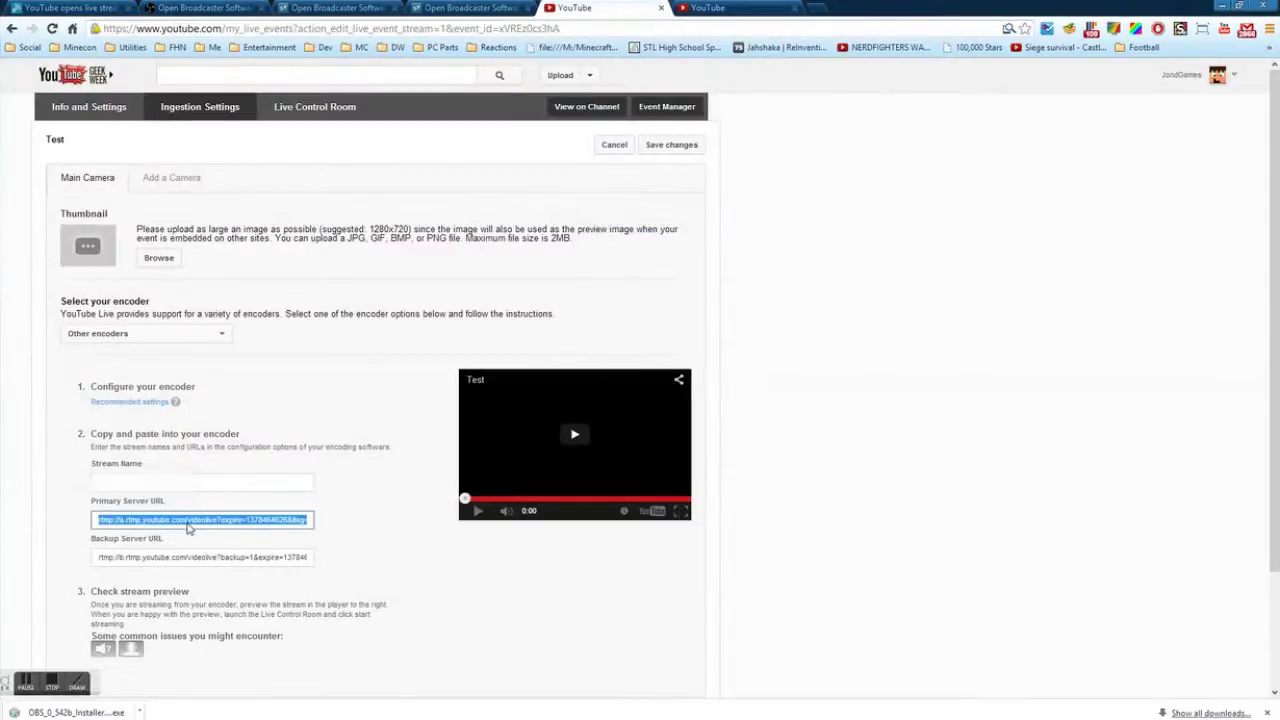
pyautogui.hotkey('alt', 'Tab')
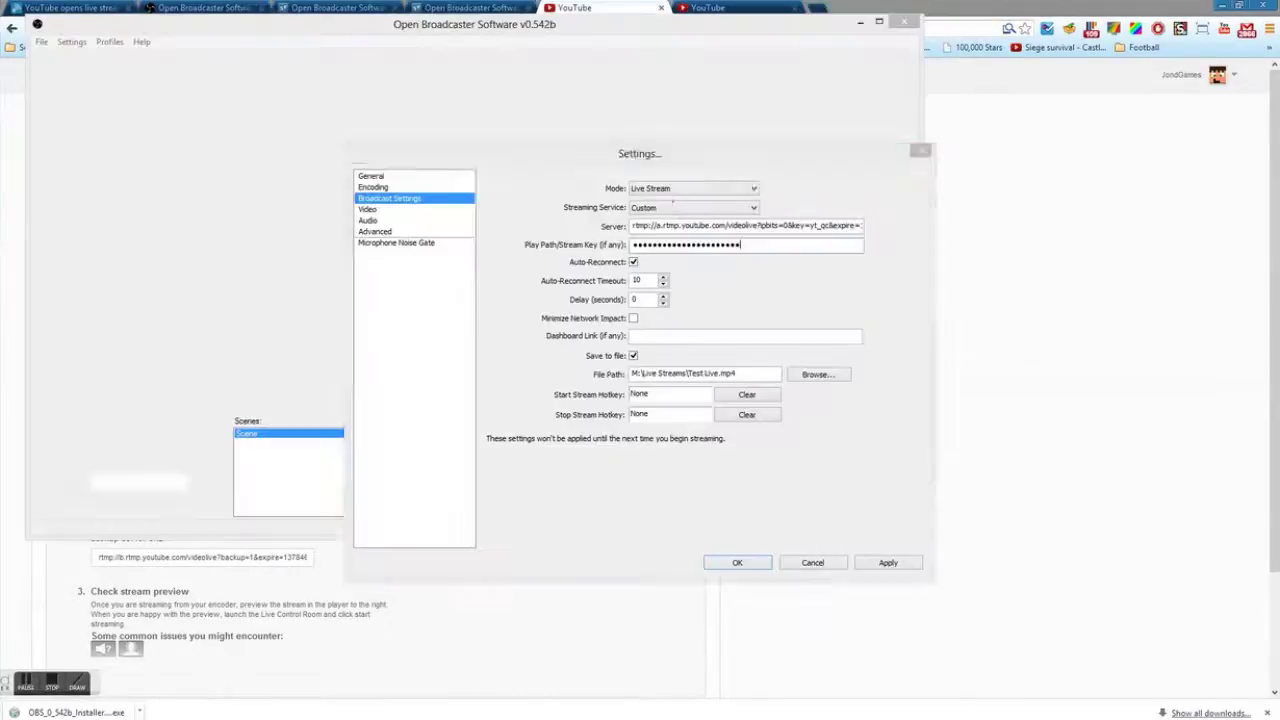
pyautogui.hotkey('ctrl', 'a')
pyautogui.hotkey('ctrl', 'v')
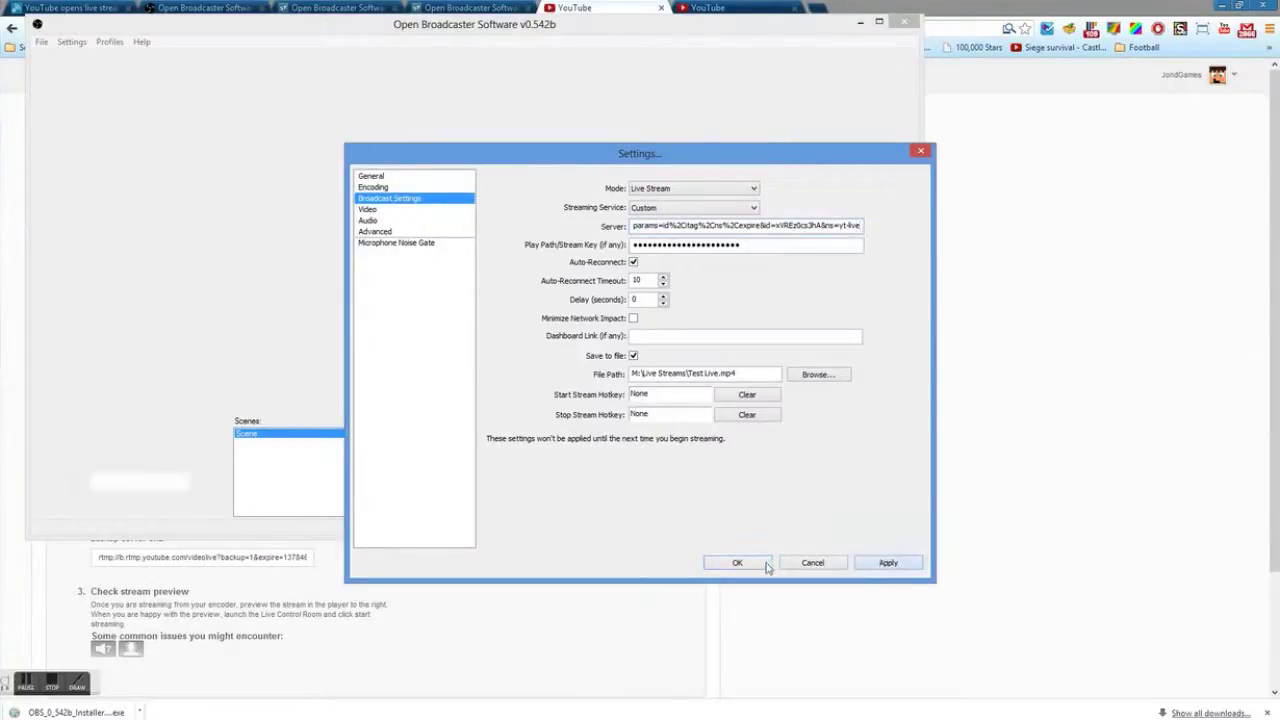
pyautogui.press('Return')
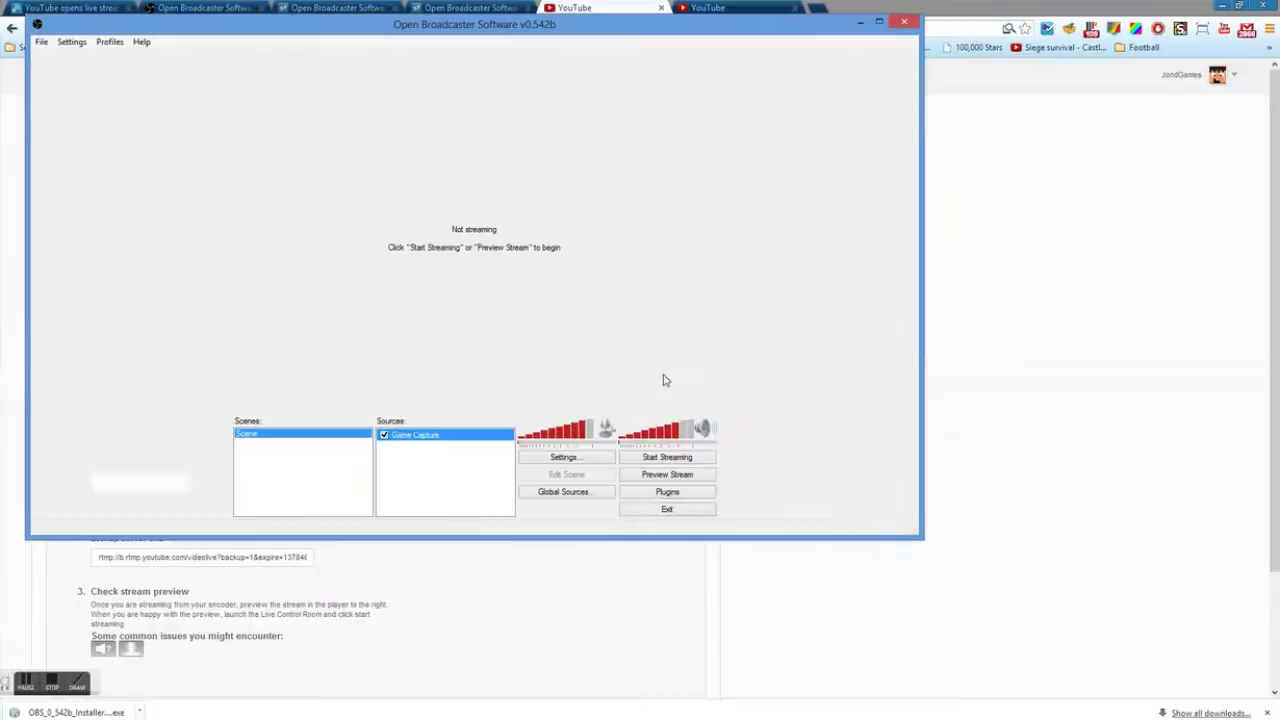
# Reload the Test event's ingestion settings and move the OBS window to the right.
pyautogui.click(1050, 304)
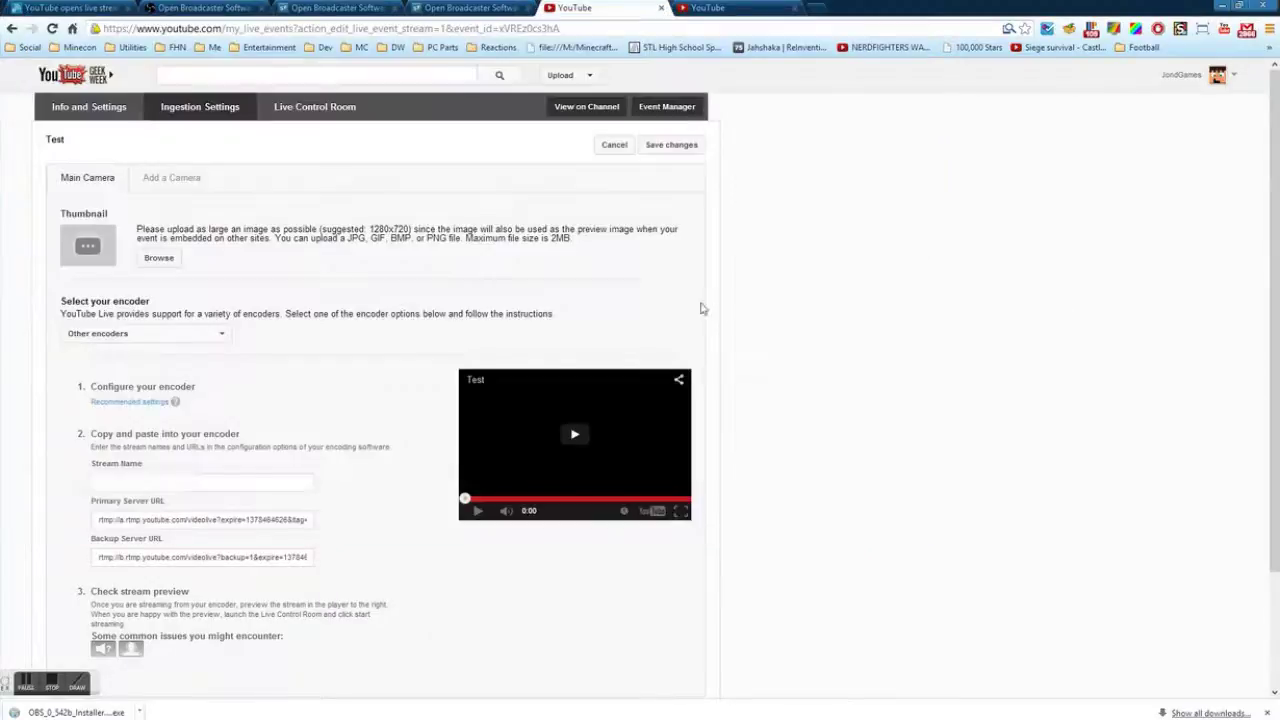
pyautogui.click(347, 106)
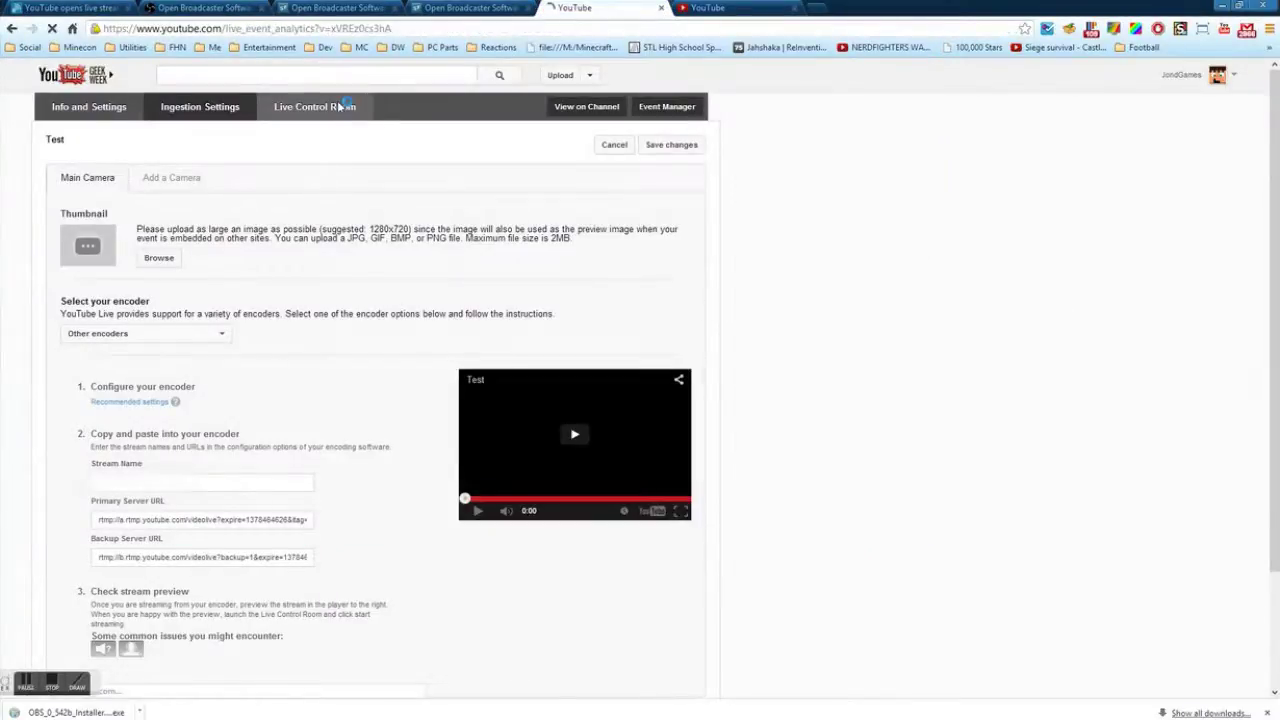
pyautogui.click(231, 112)
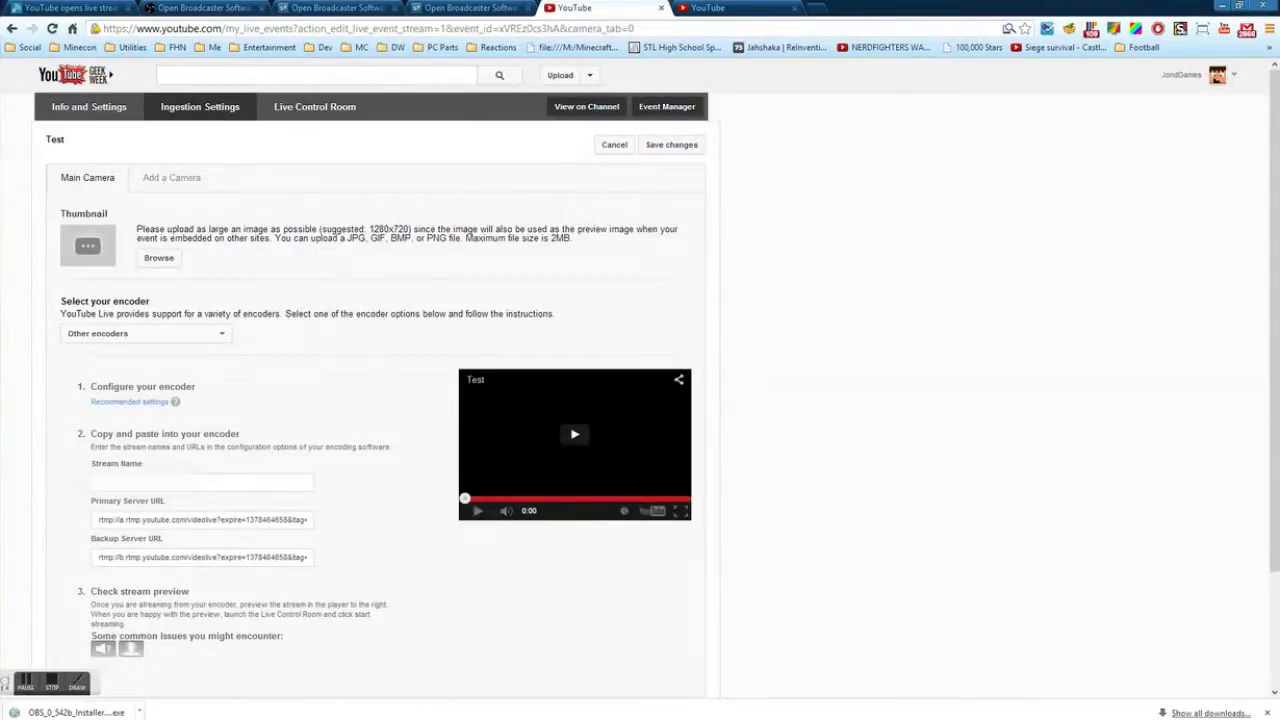
pyautogui.hotkey('alt', 'Tab')
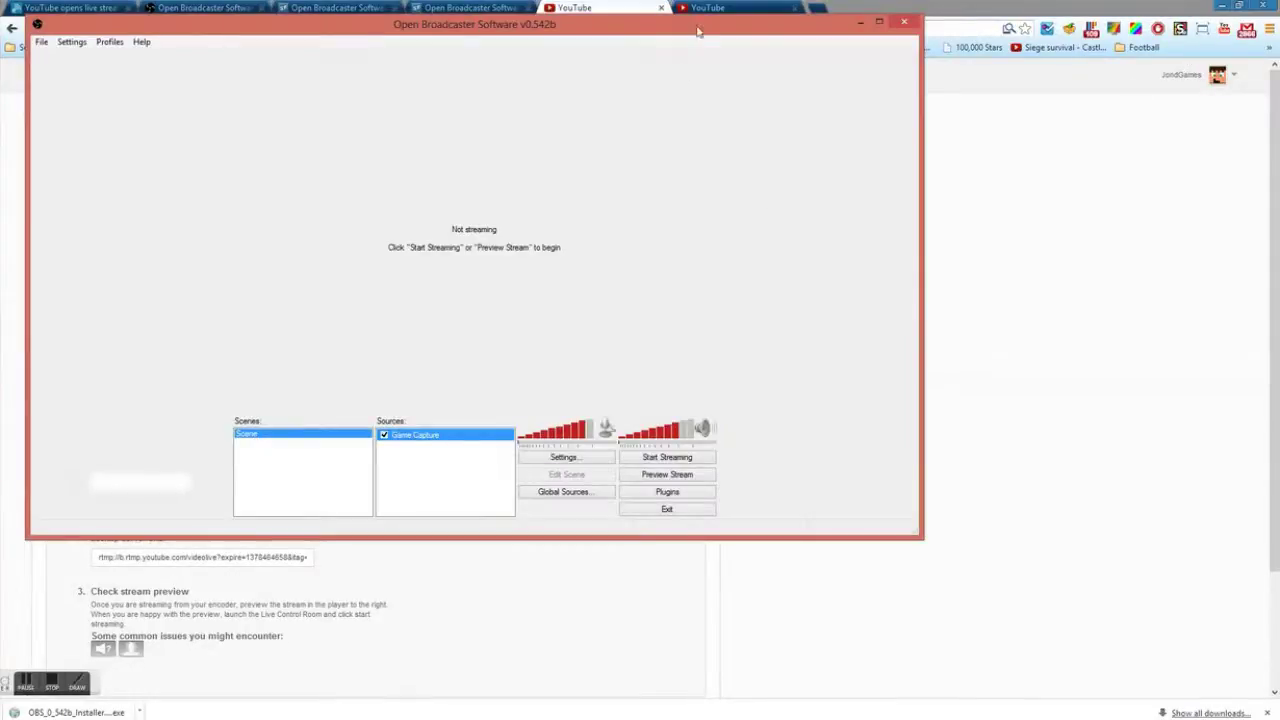
pyautogui.moveTo(700, 31); pyautogui.dragTo(1018, 42)
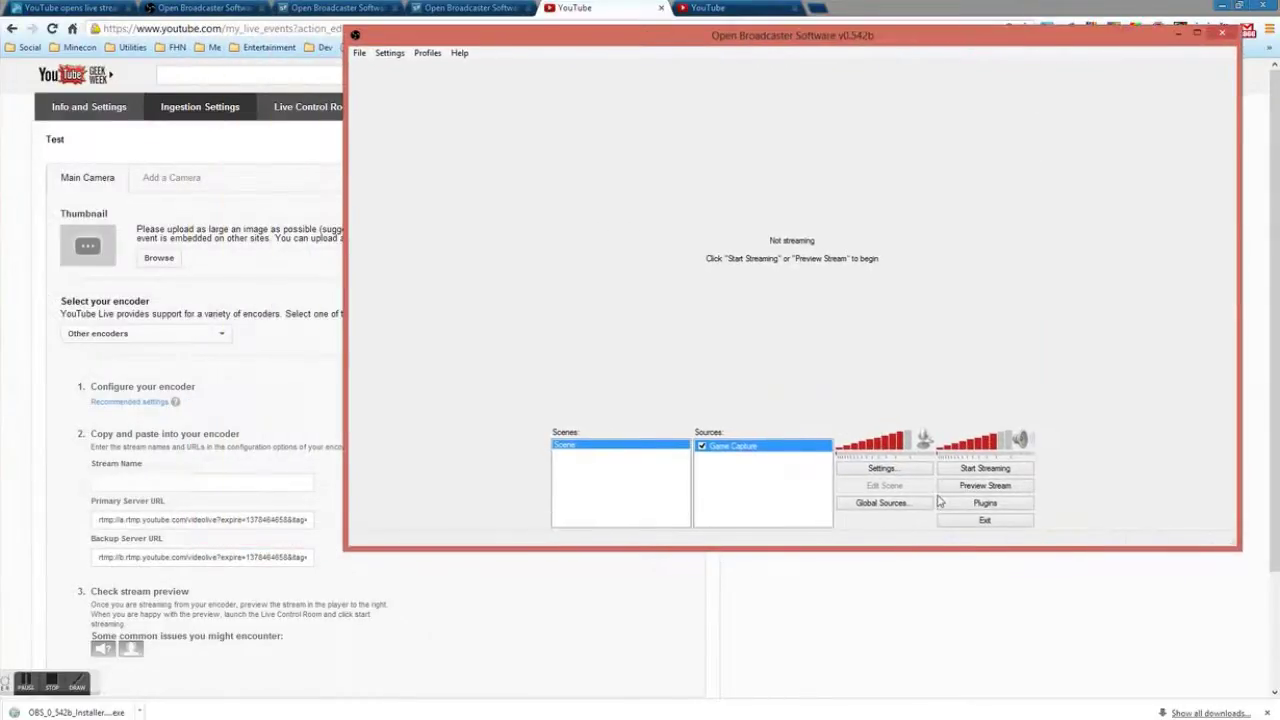
# Start streaming the Minecraft capture and check it in YouTube's Live Control Room.
pyautogui.click(968, 469)
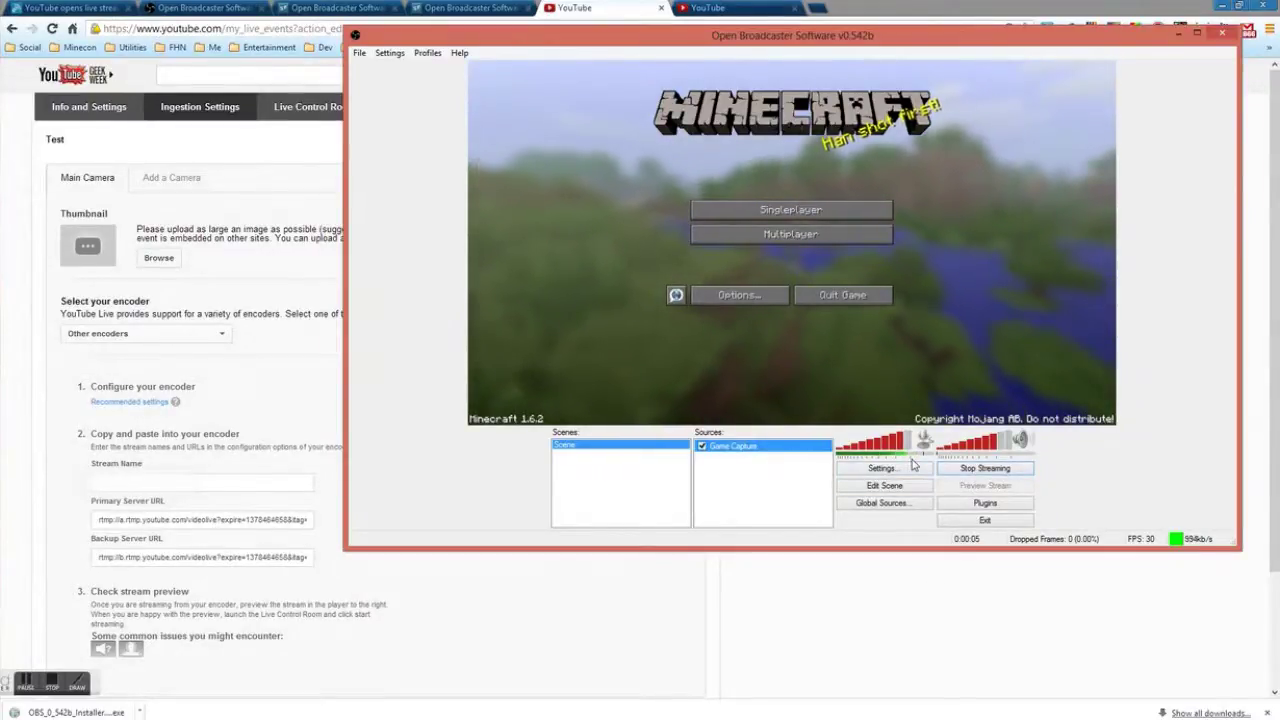
pyautogui.click(893, 604)
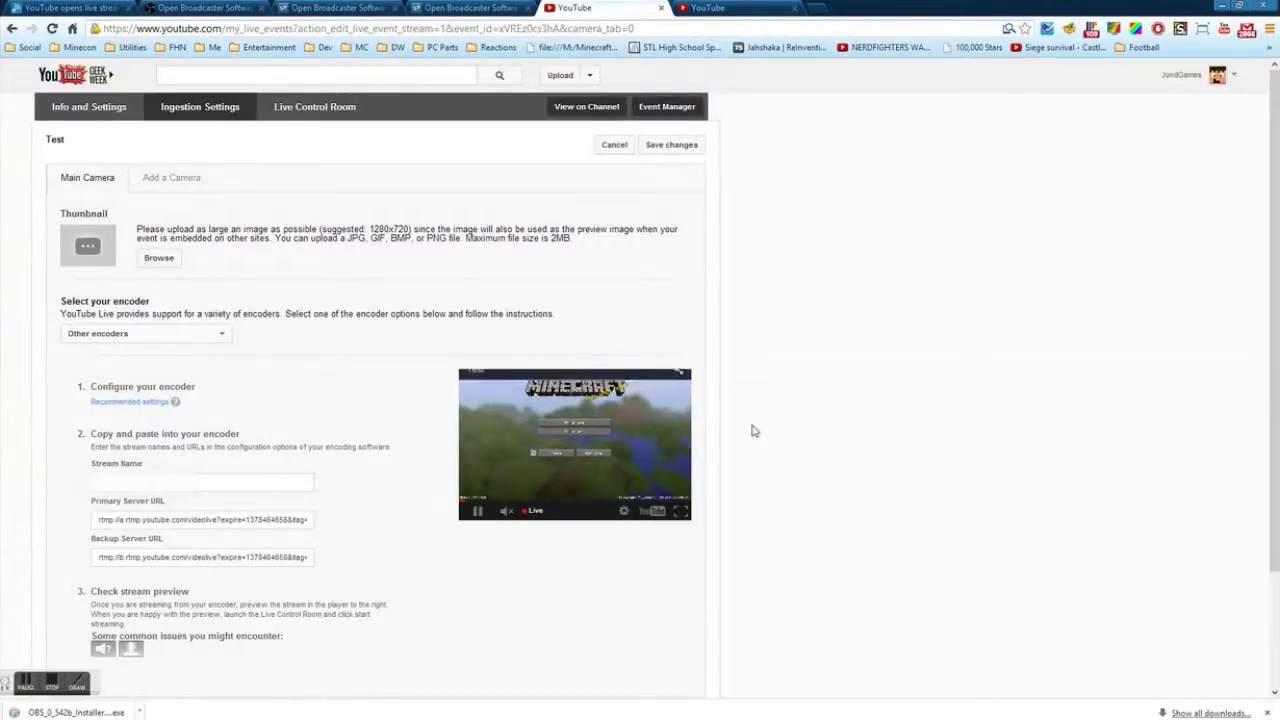
pyautogui.click(328, 104)
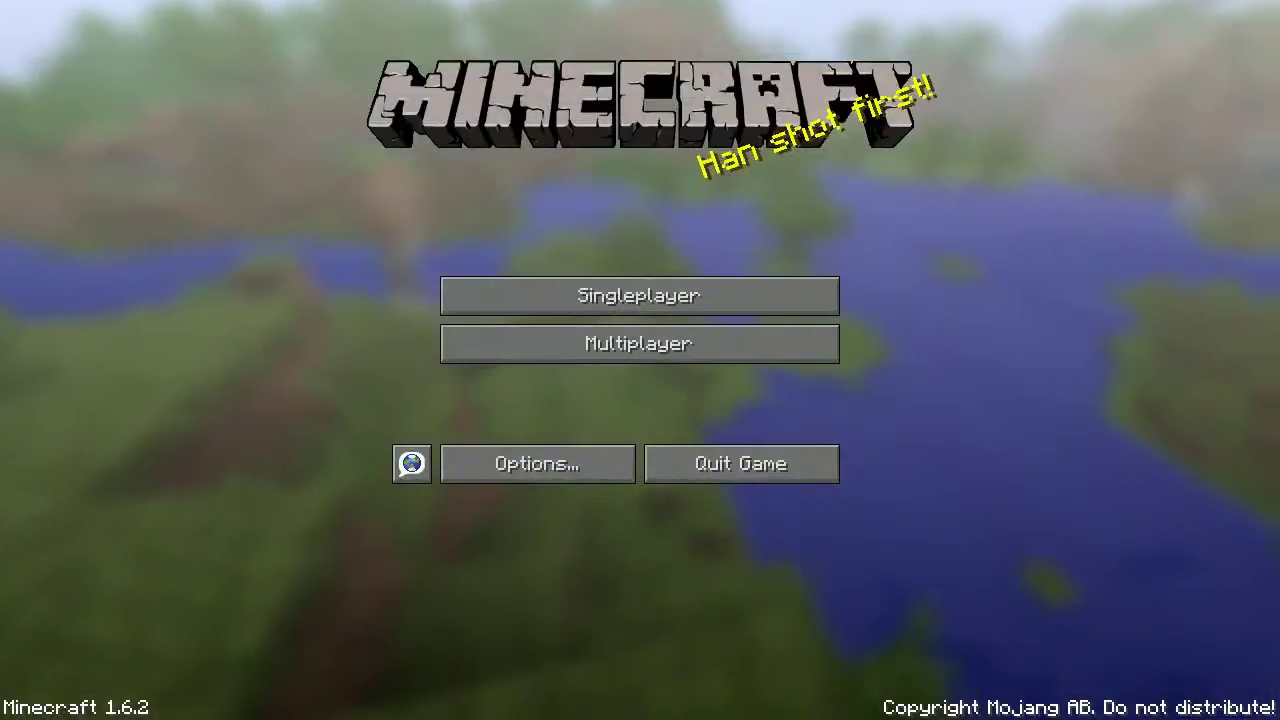
# Browse Minecraft's multiplayer server list, then open game options in windowed mode.
pyautogui.click(637, 346)
pyautogui.click(587, 105)
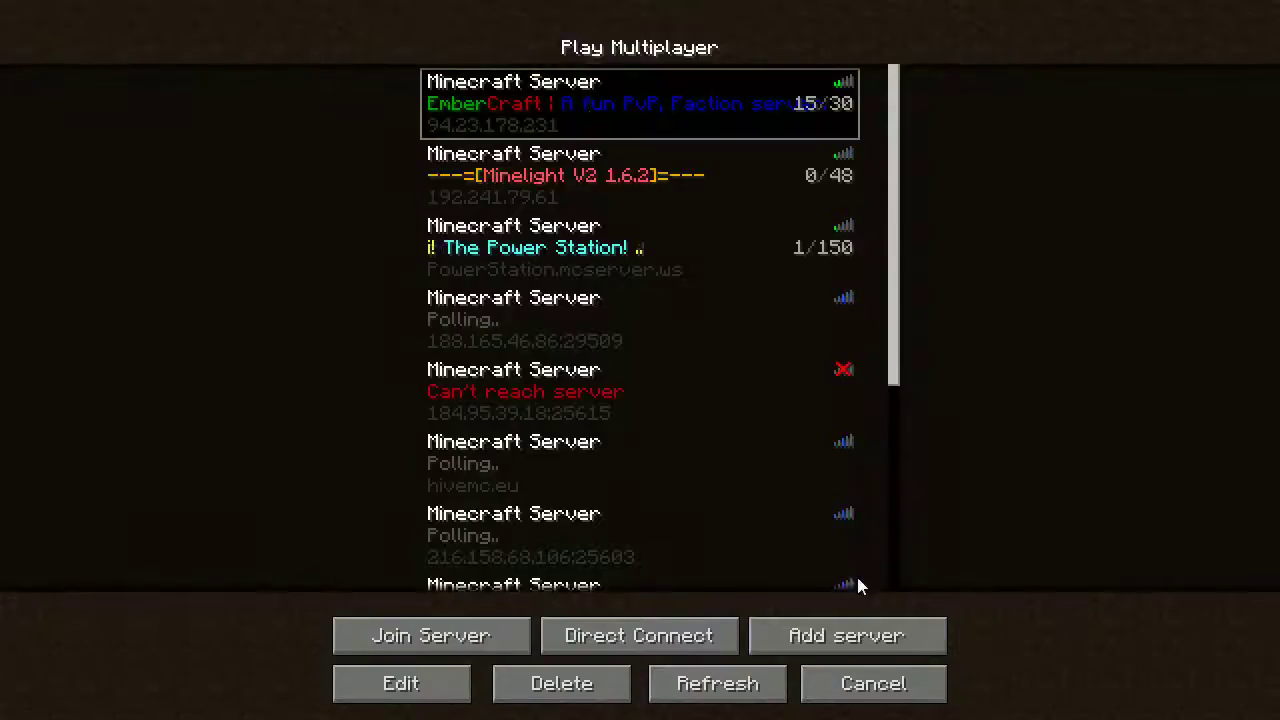
pyautogui.click(923, 685)
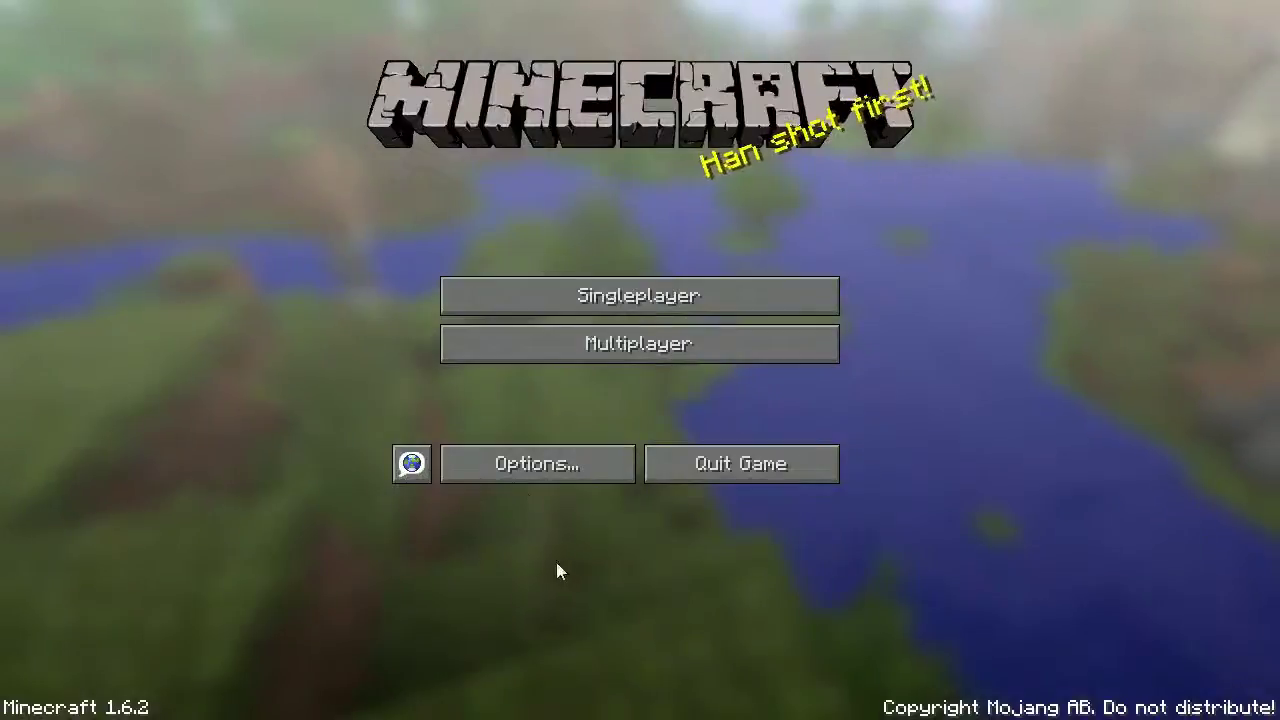
pyautogui.click(522, 466)
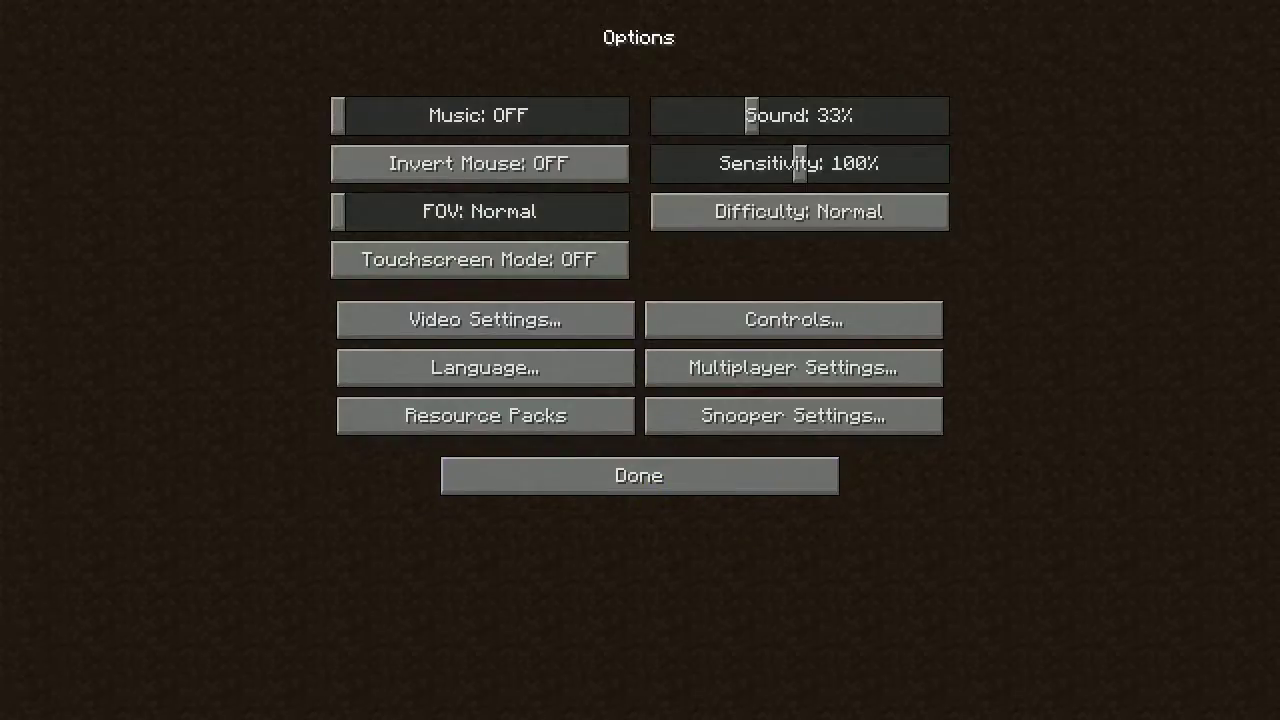
pyautogui.press('F11')
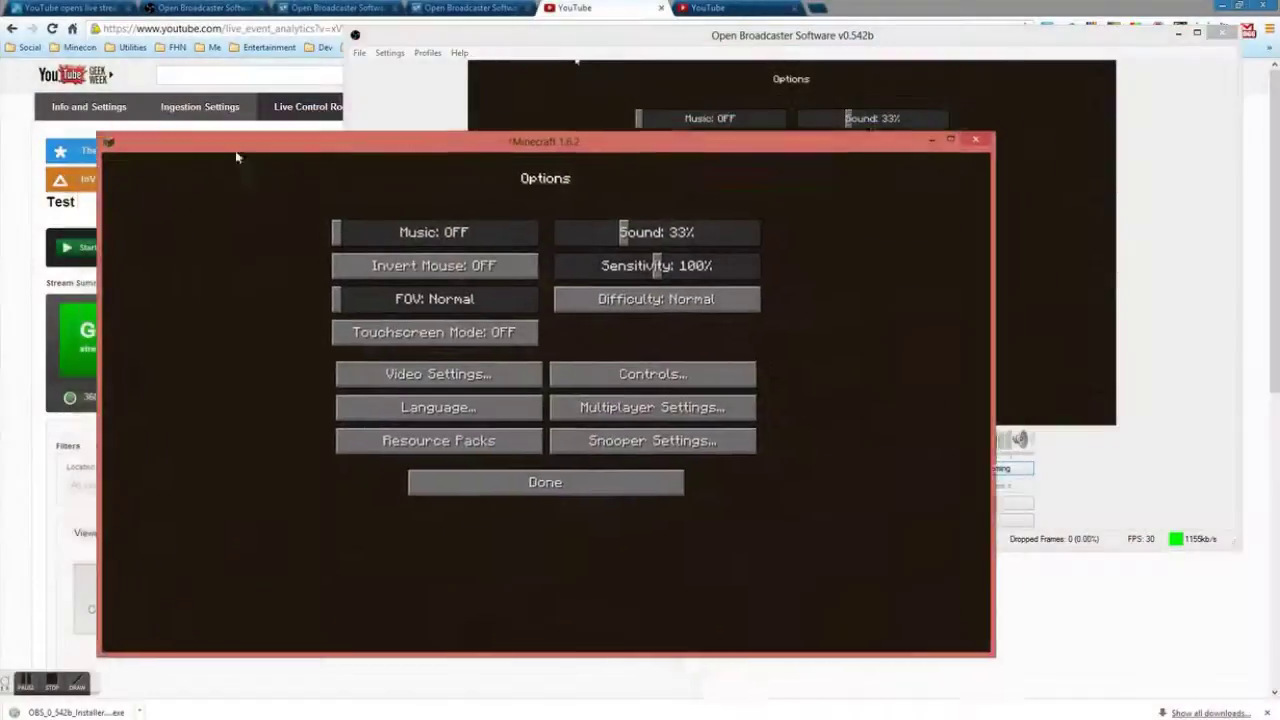
pyautogui.moveTo(880, 38); pyautogui.dragTo(952, 30)
pyautogui.click(337, 167)
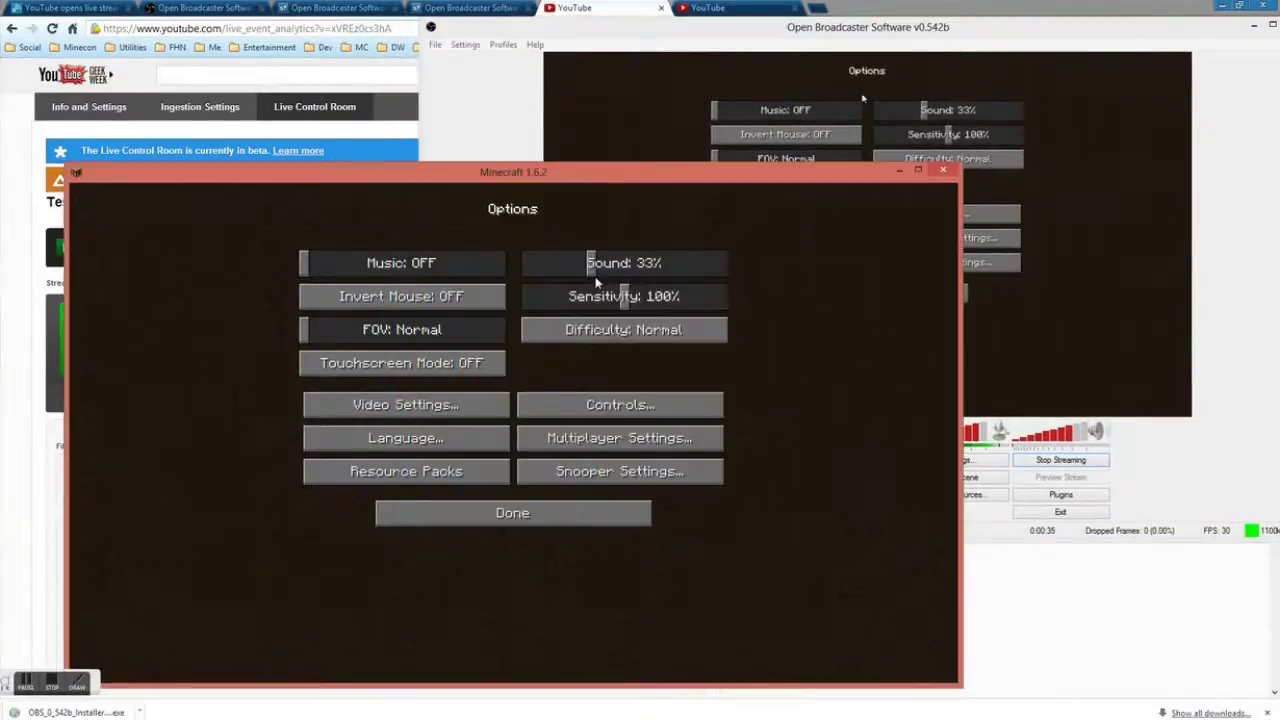
# Lower Minecraft's Sound volume to 66% and return to the title menu.
pyautogui.moveTo(688, 263); pyautogui.dragTo(656, 264)
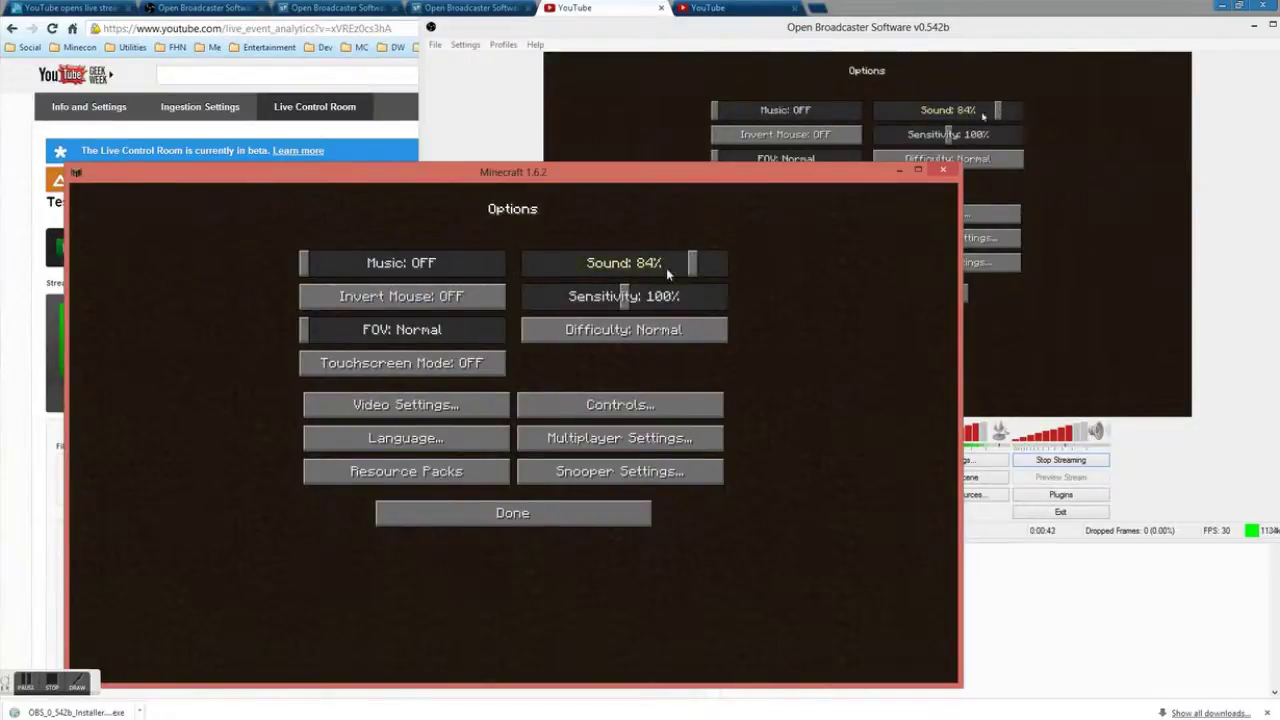
pyautogui.moveTo(590, 263); pyautogui.dragTo(660, 268)
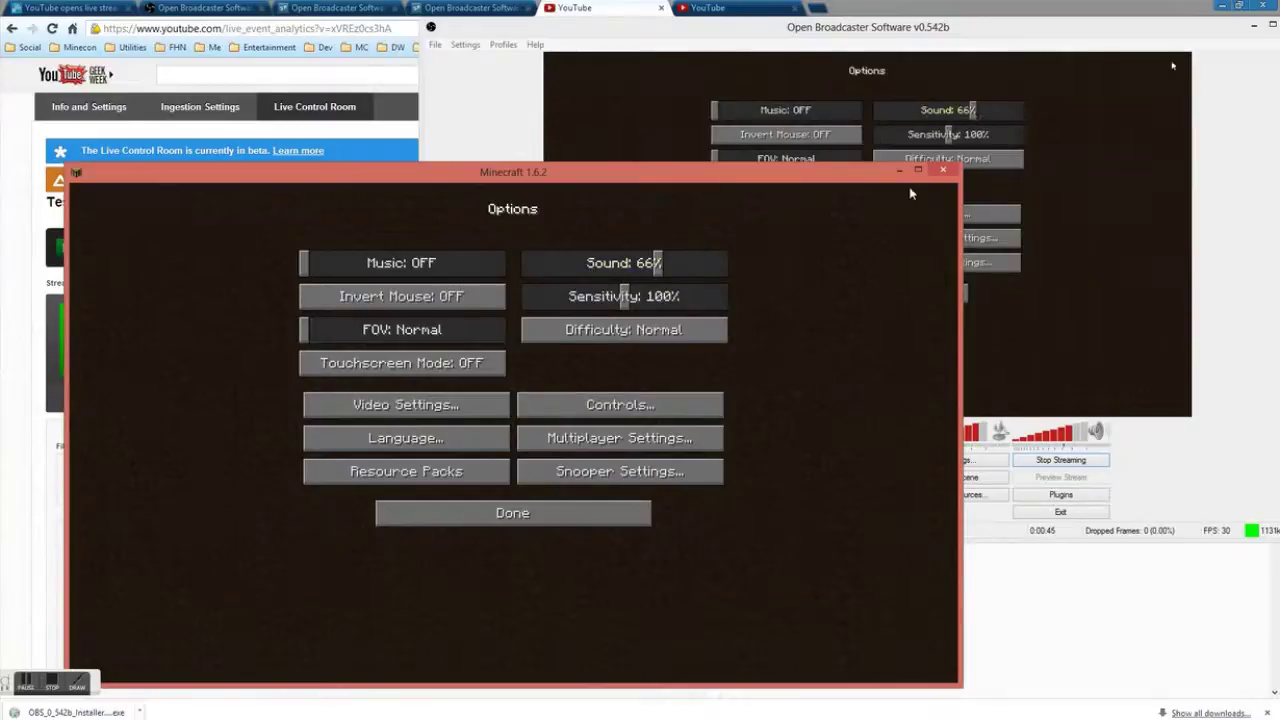
pyautogui.click(512, 513)
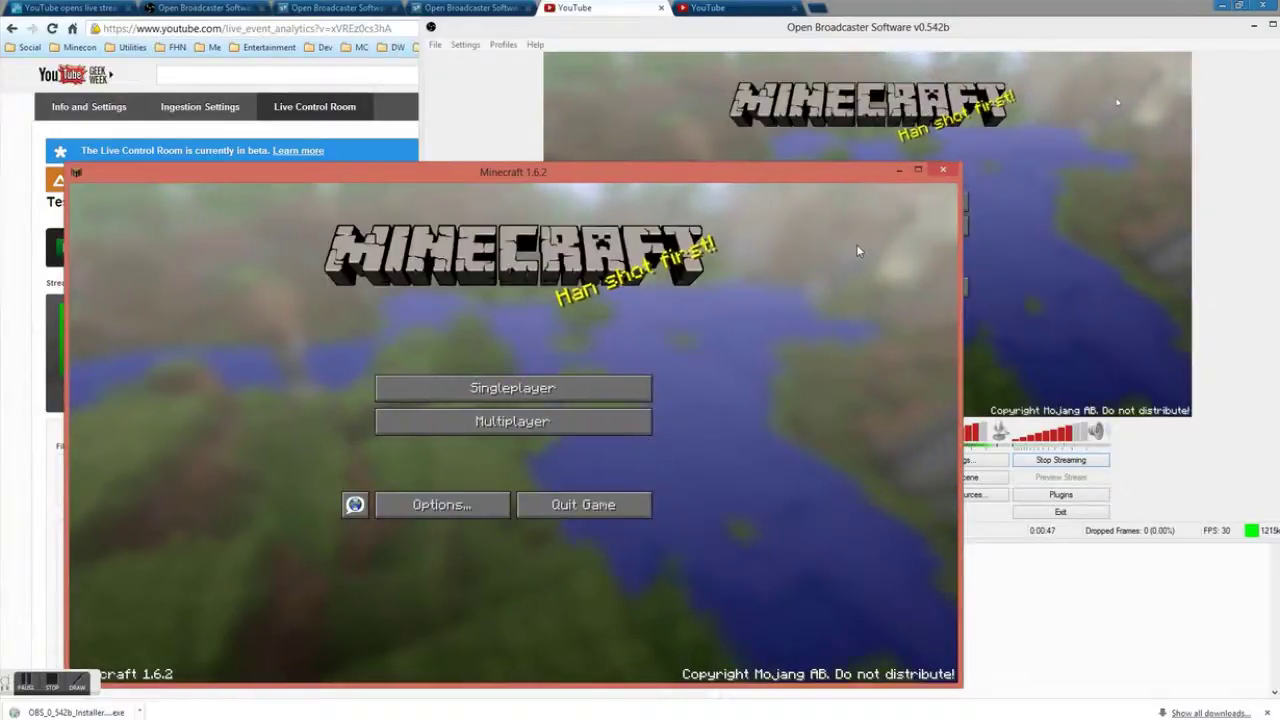
pyautogui.click(1248, 252)
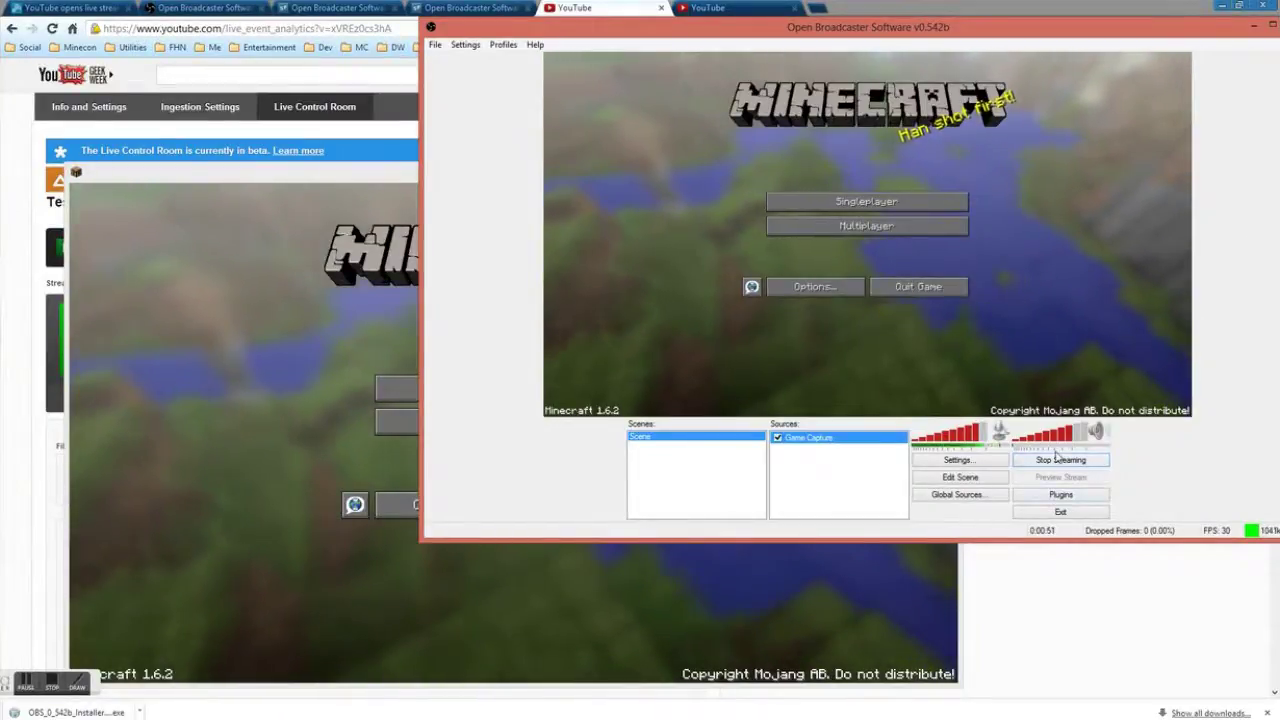
# Stop the YouTube live stream and open the Broadcast Settings page.
pyautogui.click(1058, 459)
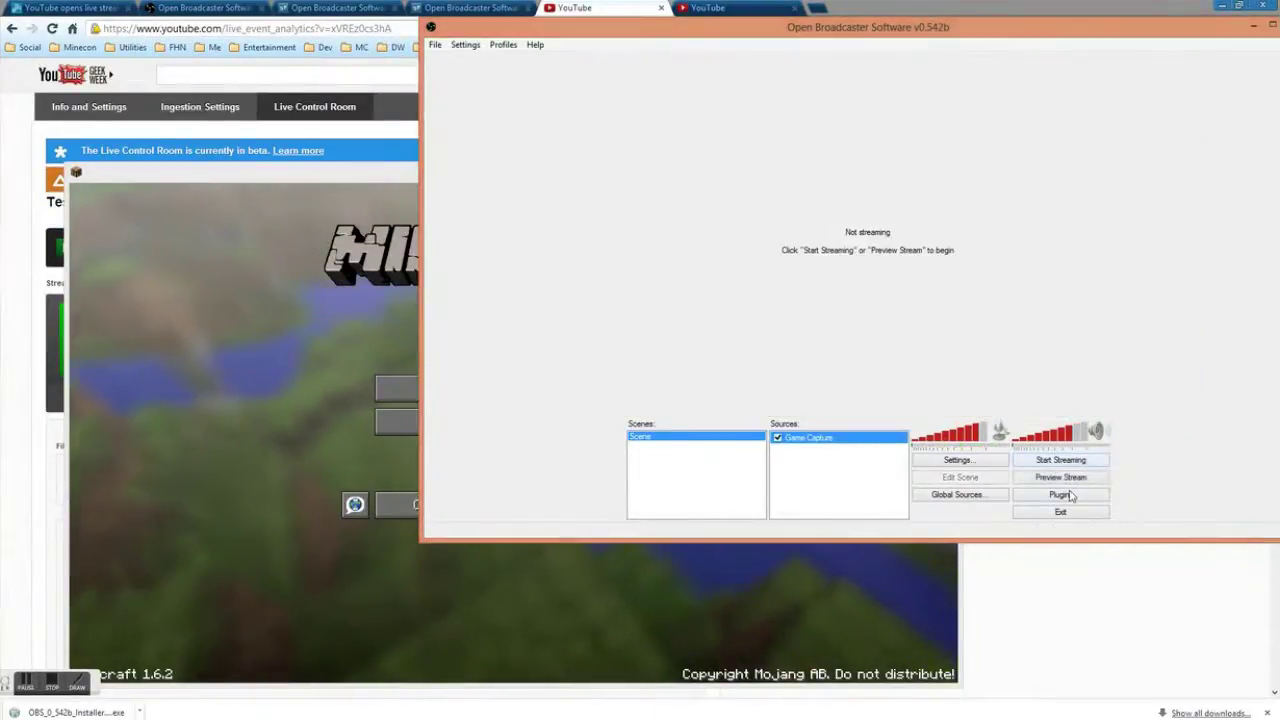
pyautogui.click(990, 461)
pyautogui.click(390, 198)
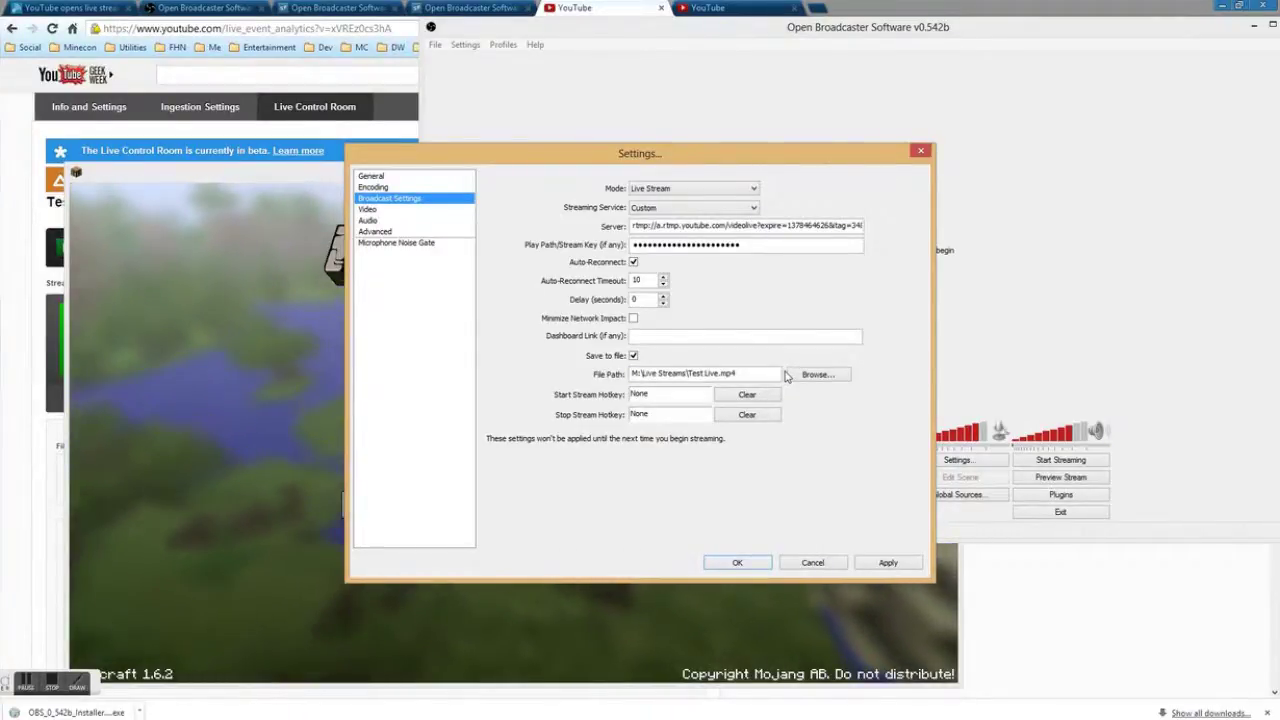
# Check the save location, keeping the path M:\Live Streams\Test Live.mp4.
pyautogui.click(816, 374)
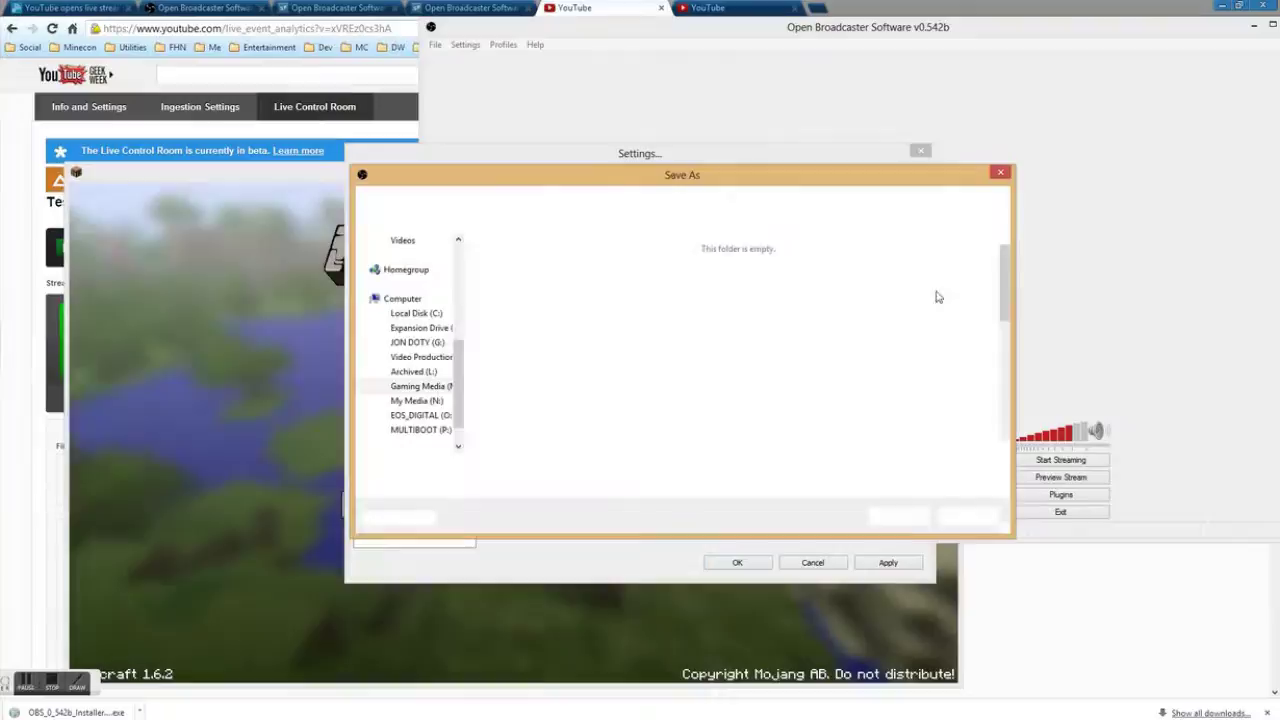
pyautogui.scroll(-2, 1003, 345)
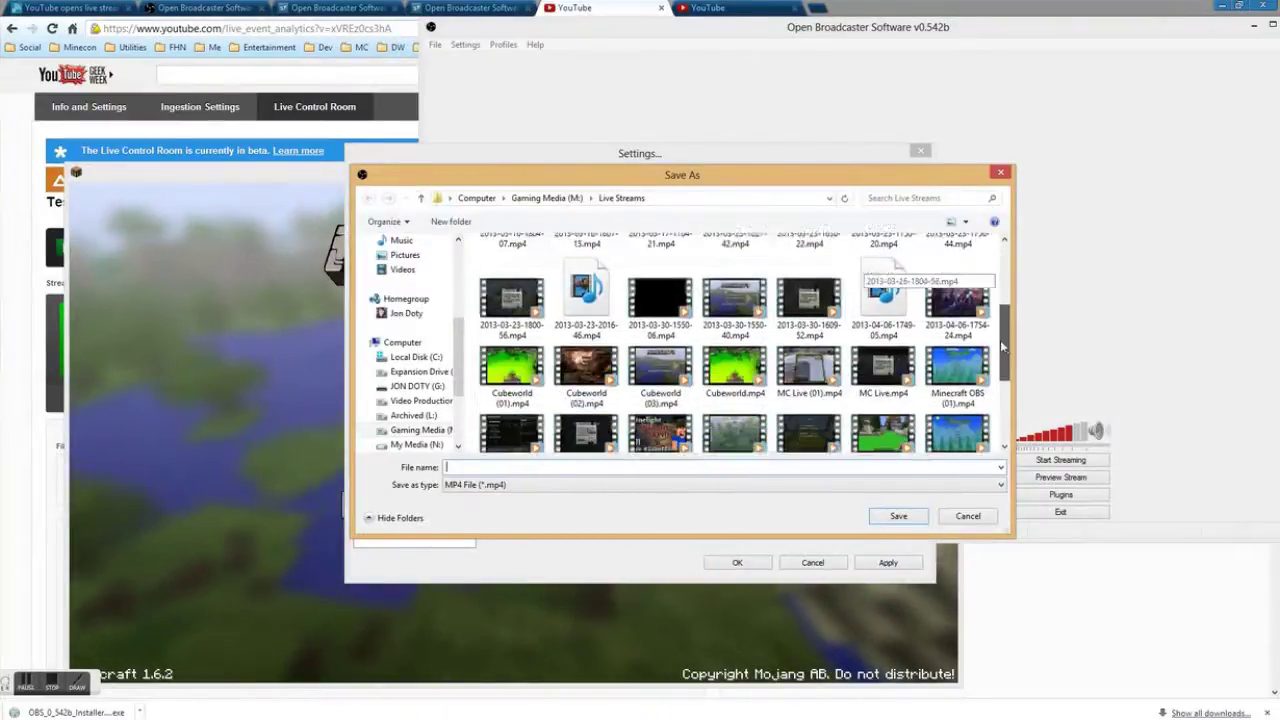
pyautogui.moveTo(1003, 345); pyautogui.dragTo(1000, 270)
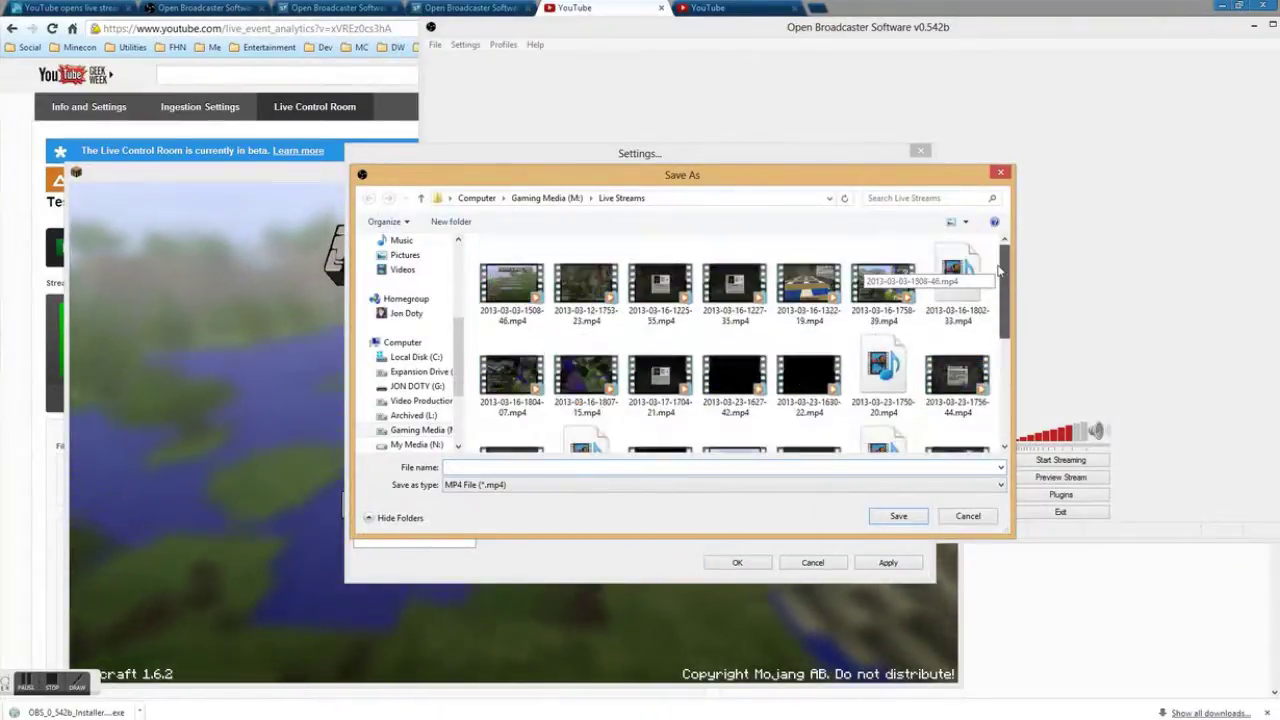
pyautogui.click(1000, 172)
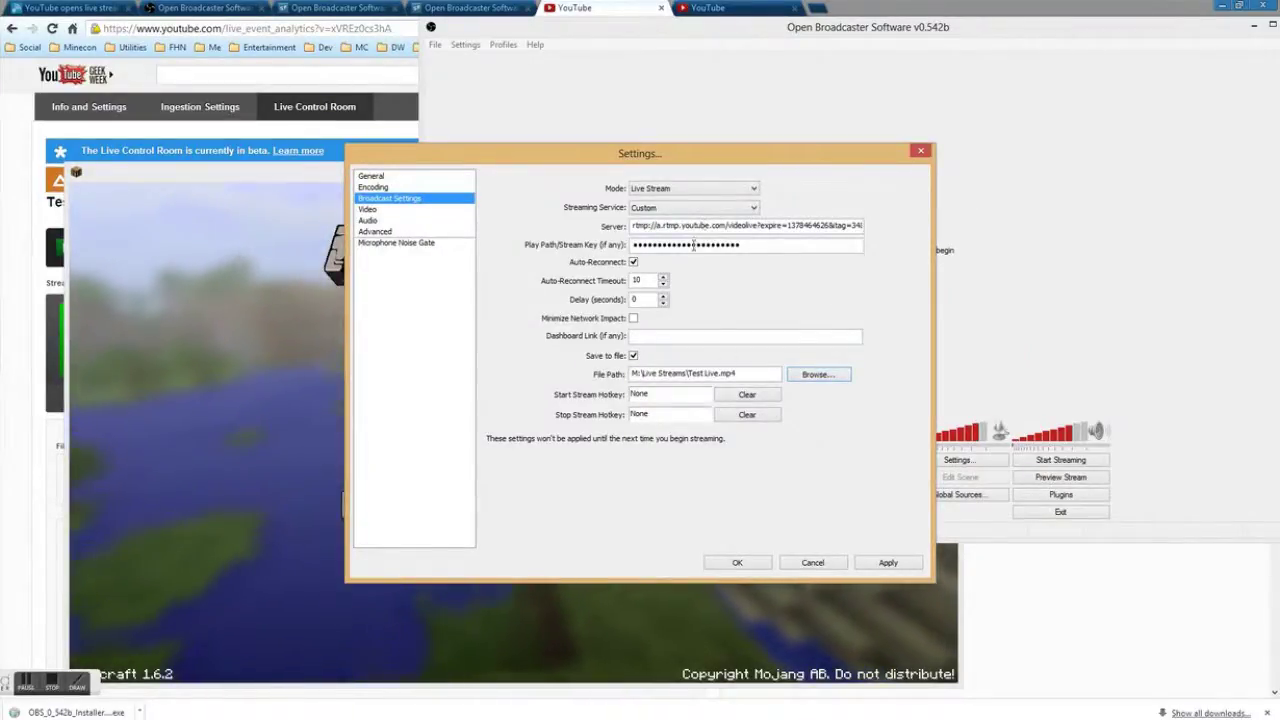
# Apply a 300-second stream delay, then select the Delay value again to replace it.
pyautogui.doubleClick(636, 299)
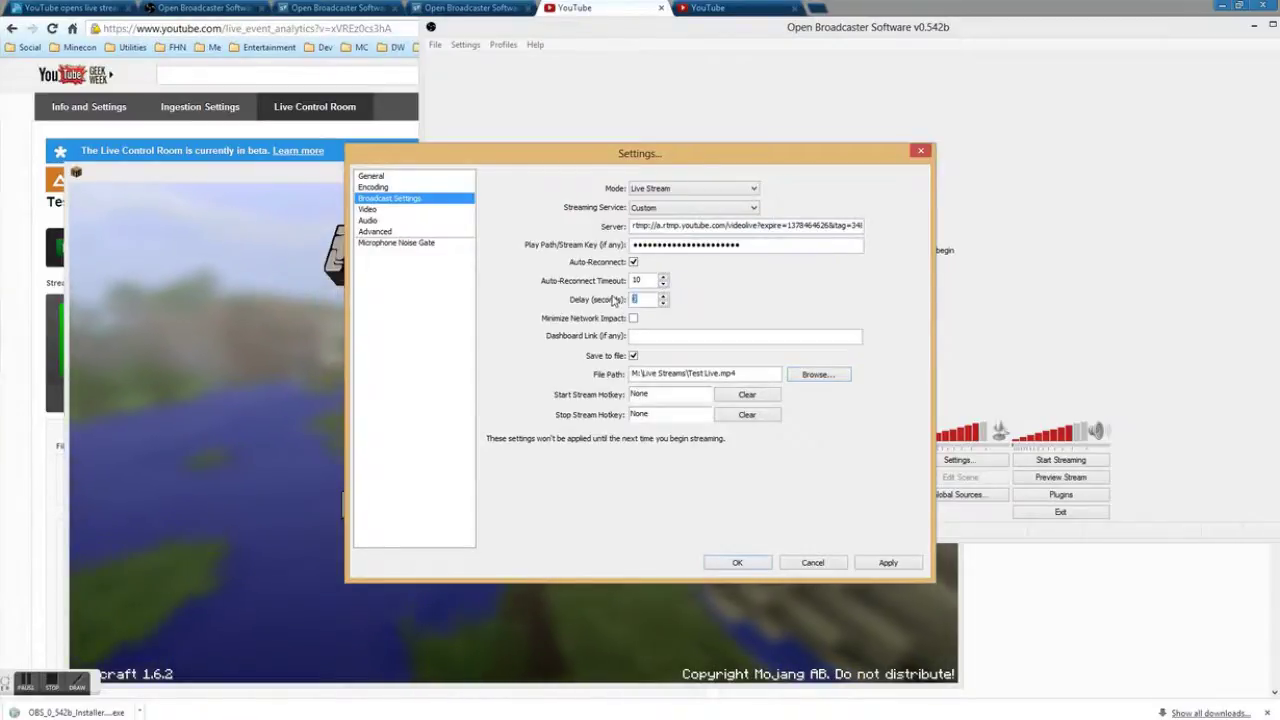
pyautogui.write('5')
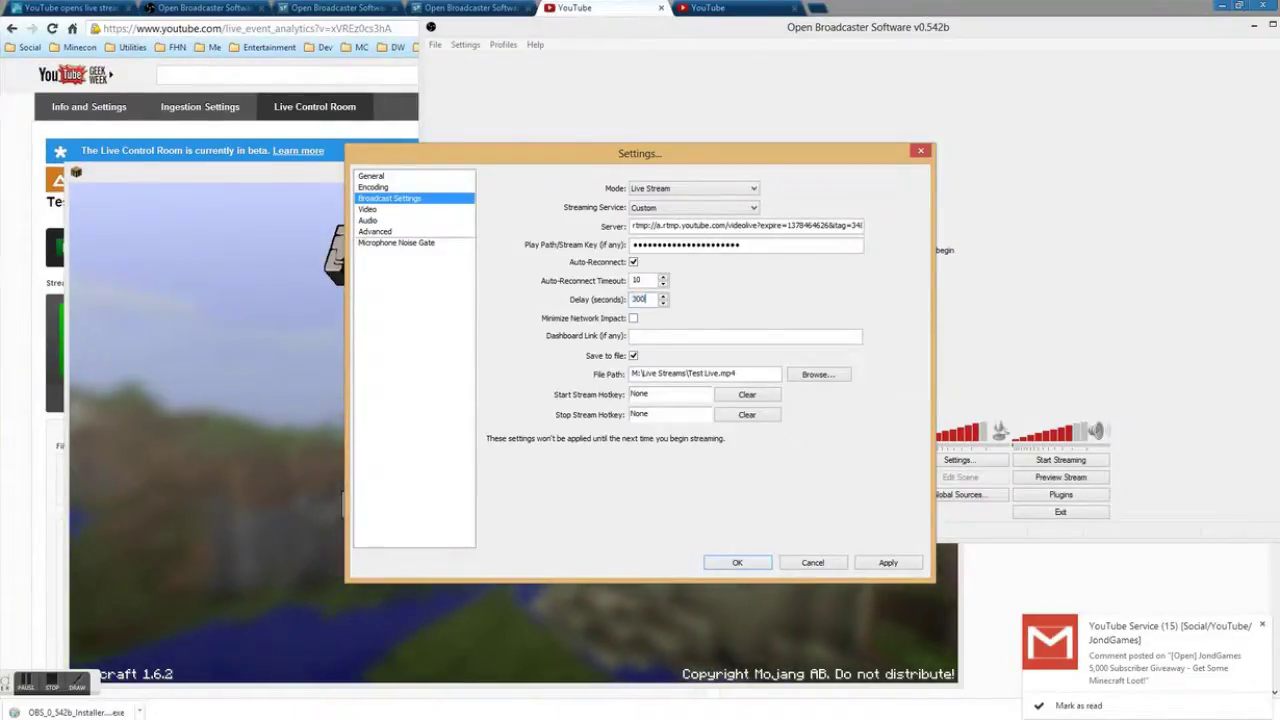
pyautogui.write('300')
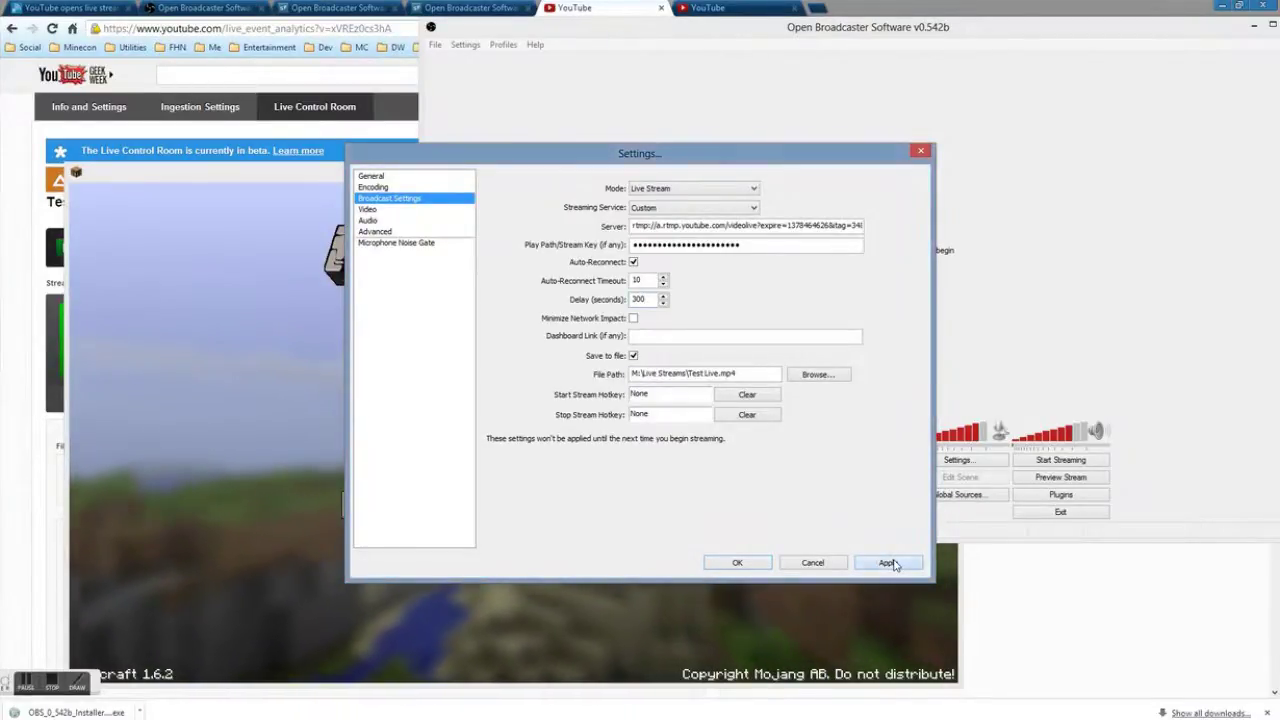
pyautogui.click(893, 564)
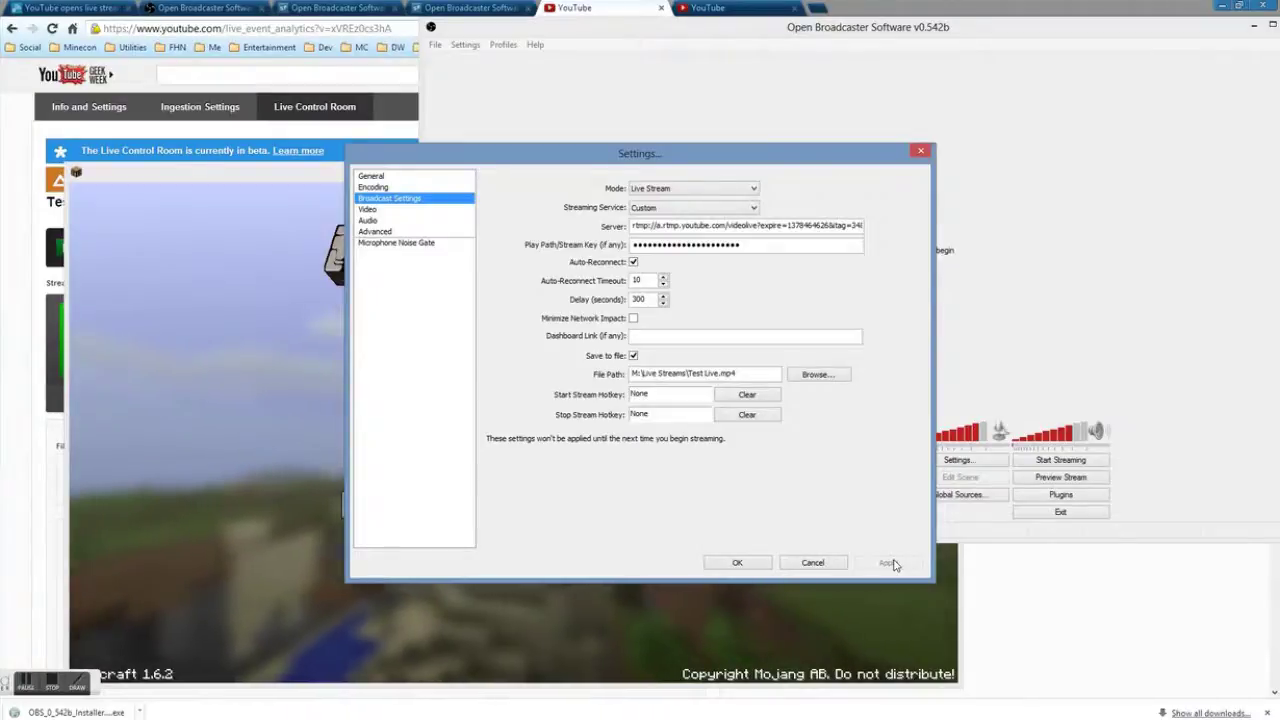
pyautogui.doubleClick(638, 299)
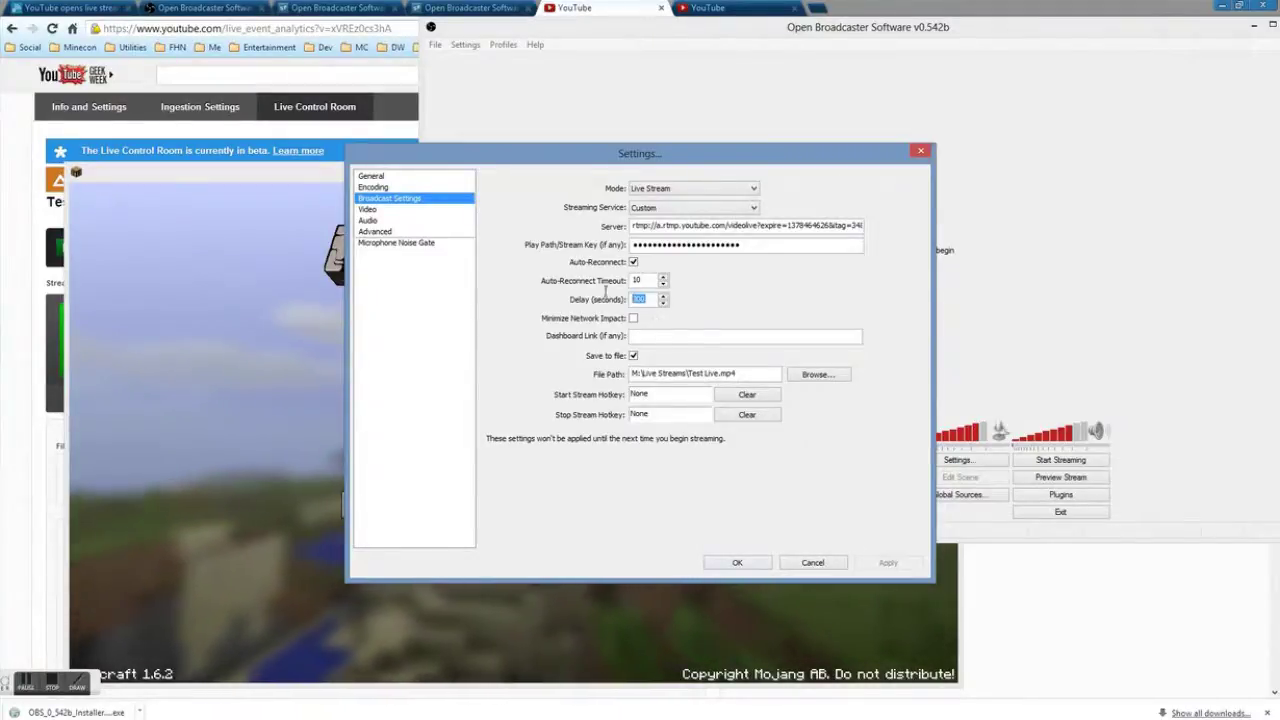
# Apply a 0-second delay and switch the broadcast mode to File Output Only.
pyautogui.write('0')
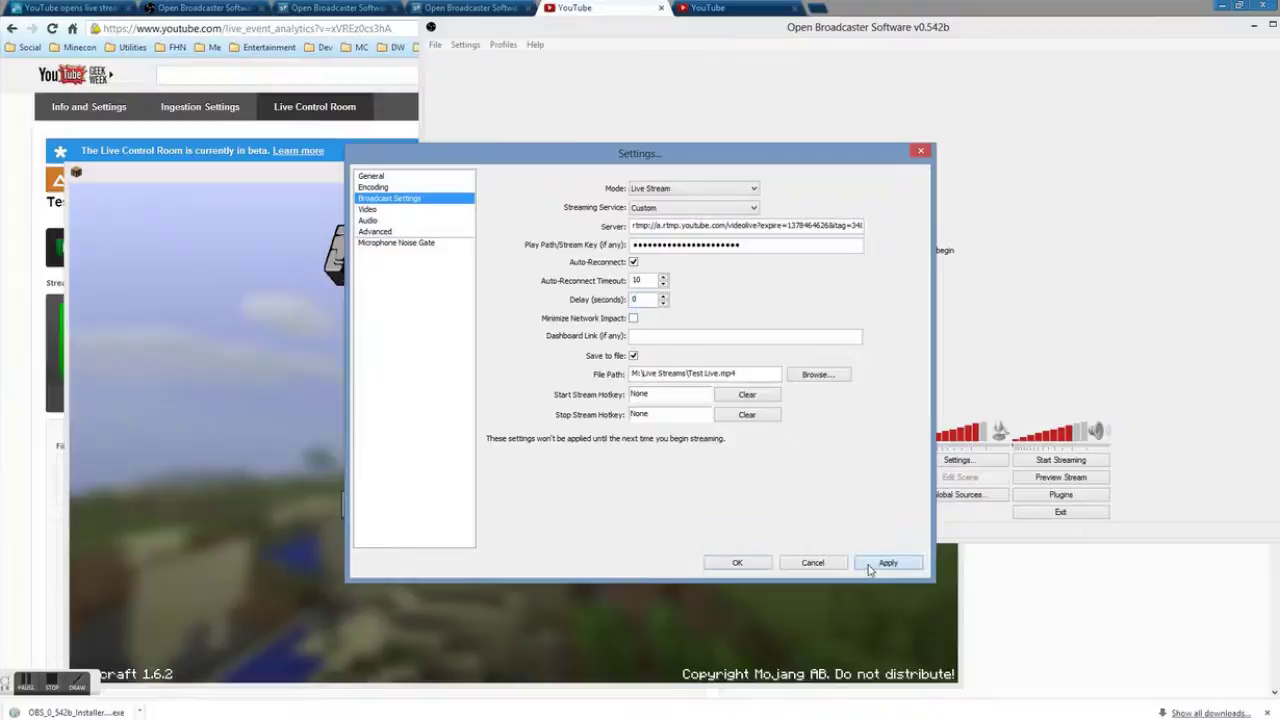
pyautogui.click(887, 563)
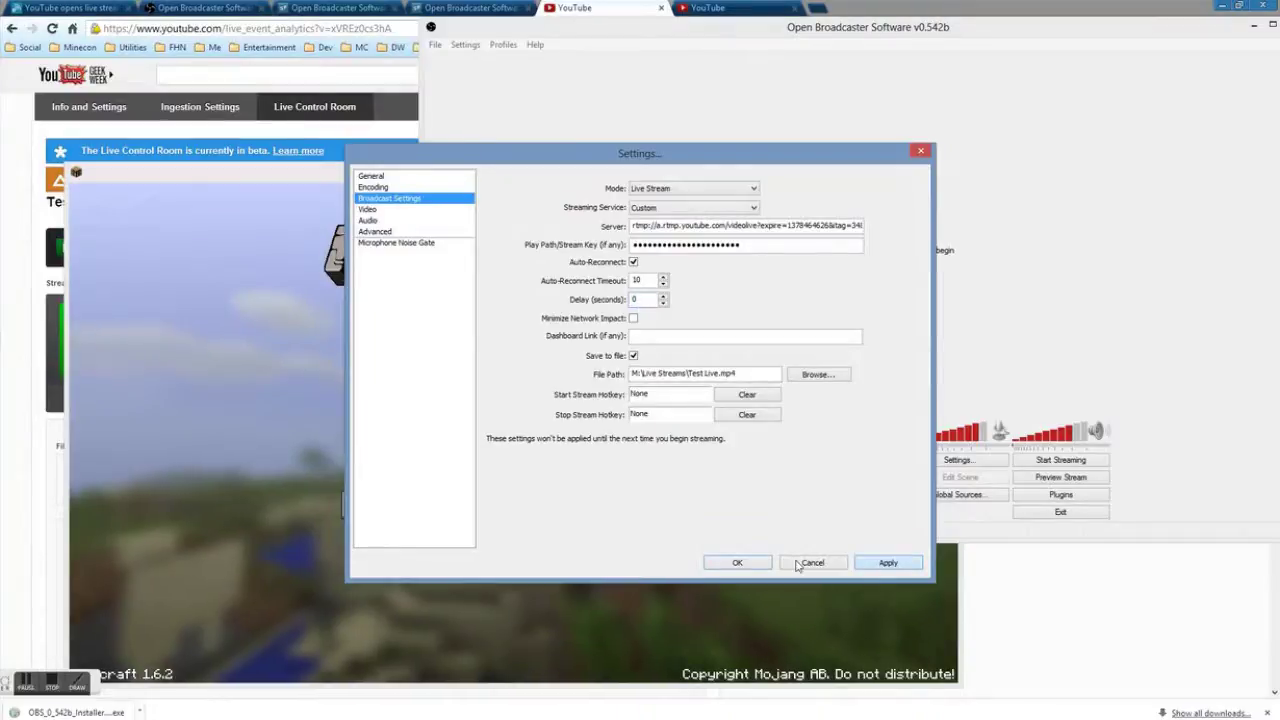
pyautogui.click(658, 188)
pyautogui.click(663, 211)
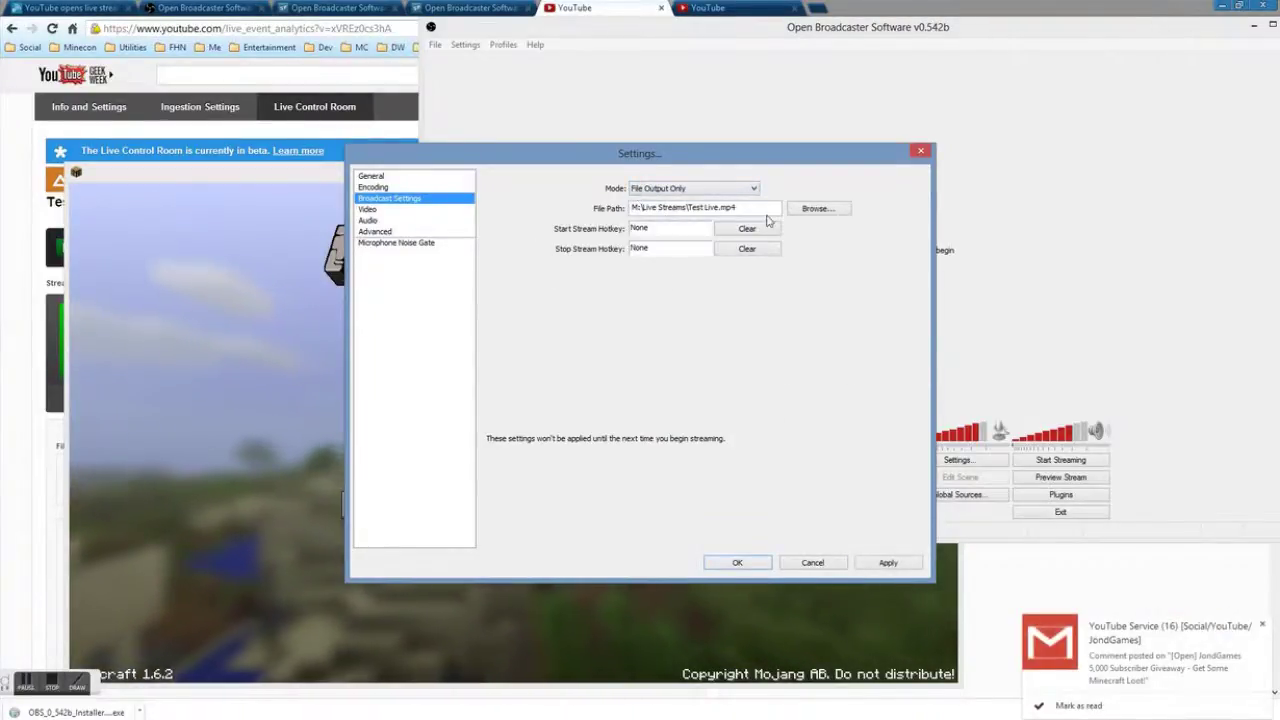
# Keep the output path M:\Live Streams\Test Live.mp4 and confirm the settings with OK.
pyautogui.click(818, 208)
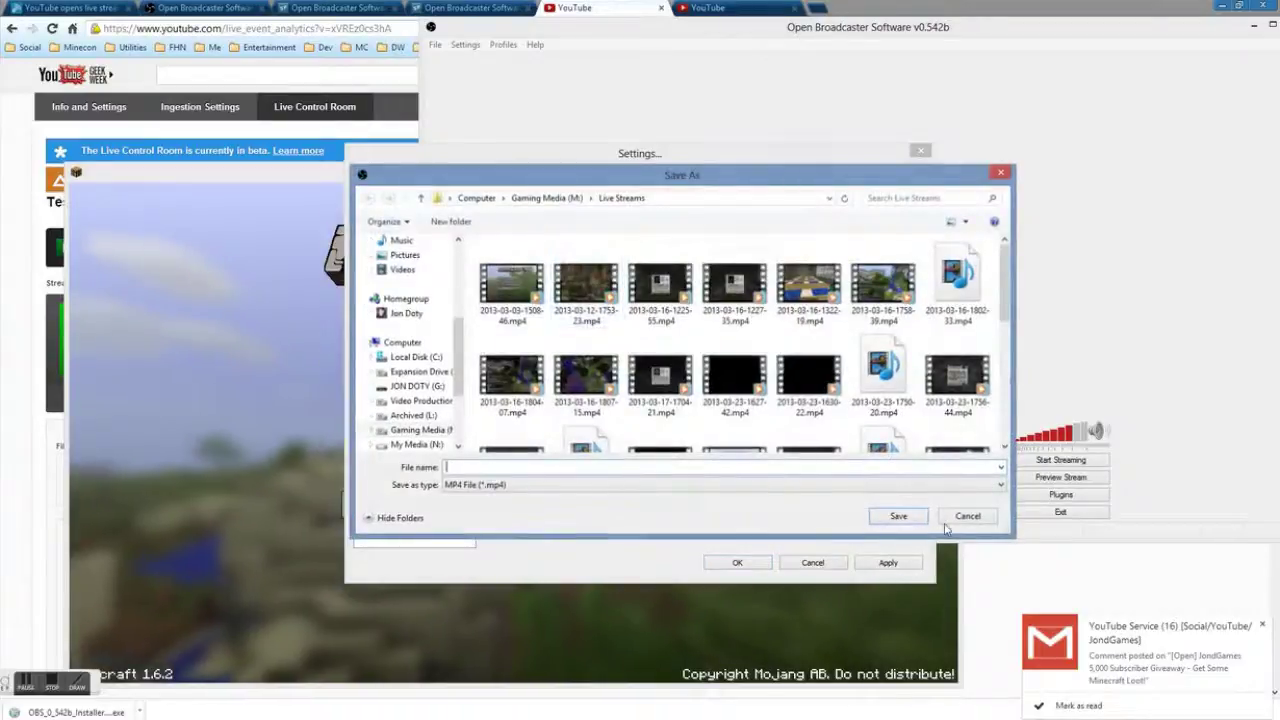
pyautogui.click(968, 514)
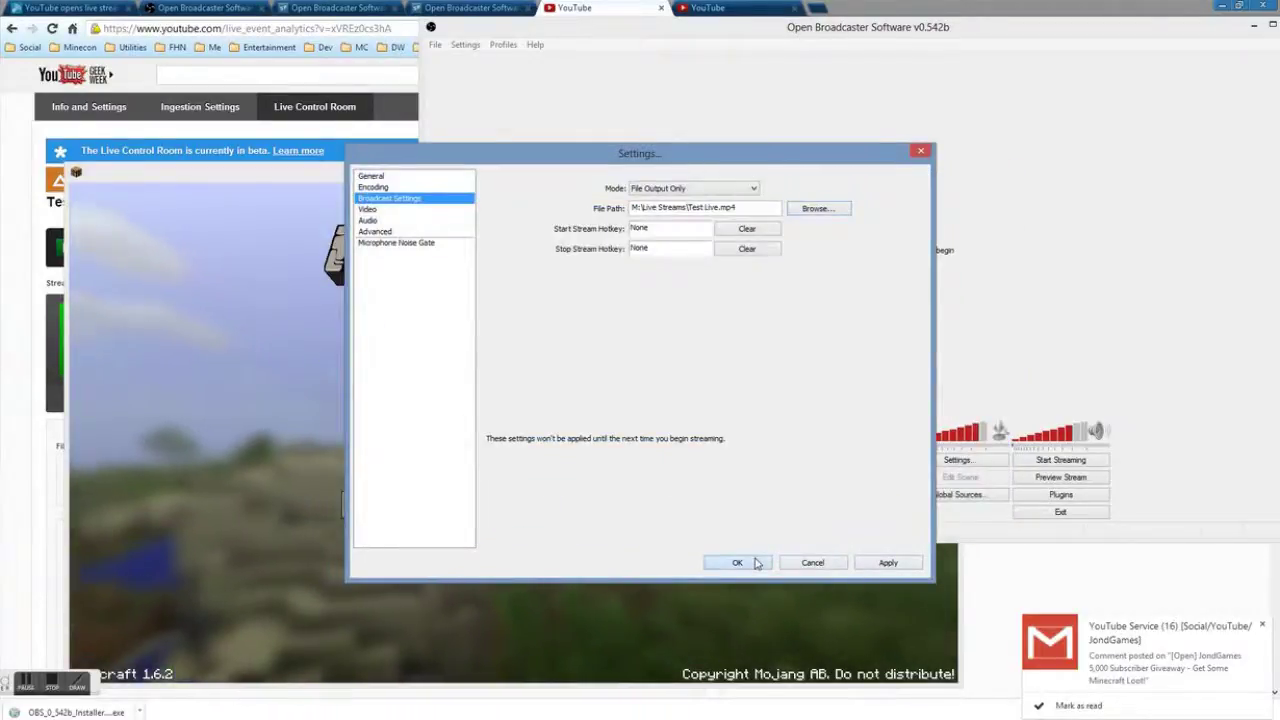
pyautogui.click(737, 562)
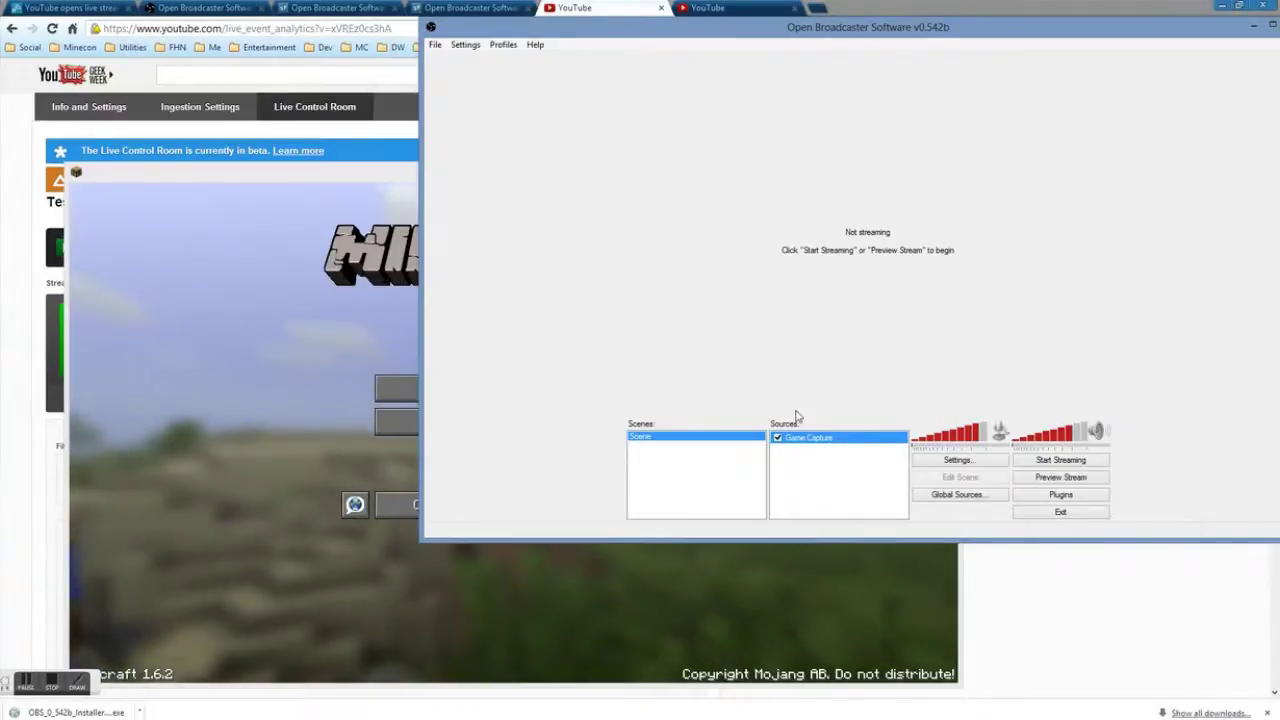
# View the YouTube Live Control Room, return to OBS and shift its window left.
pyautogui.click(585, 10)
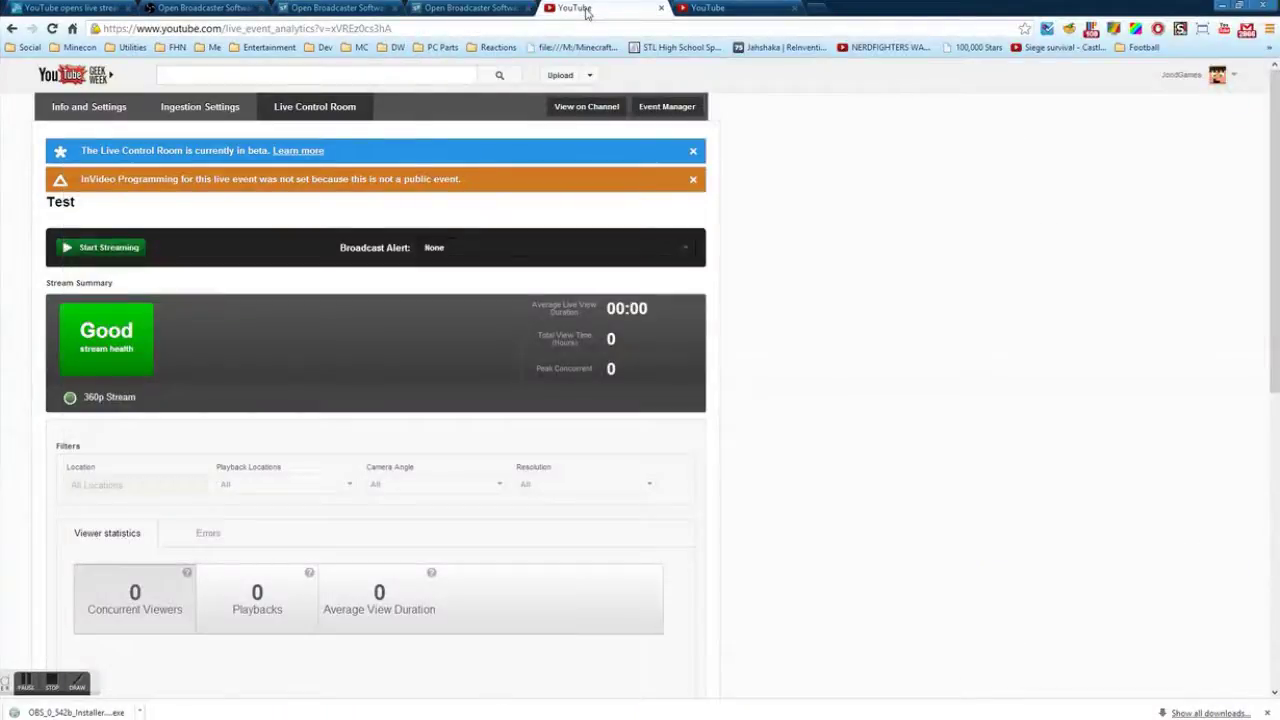
pyautogui.hotkey('alt', 'Tab')
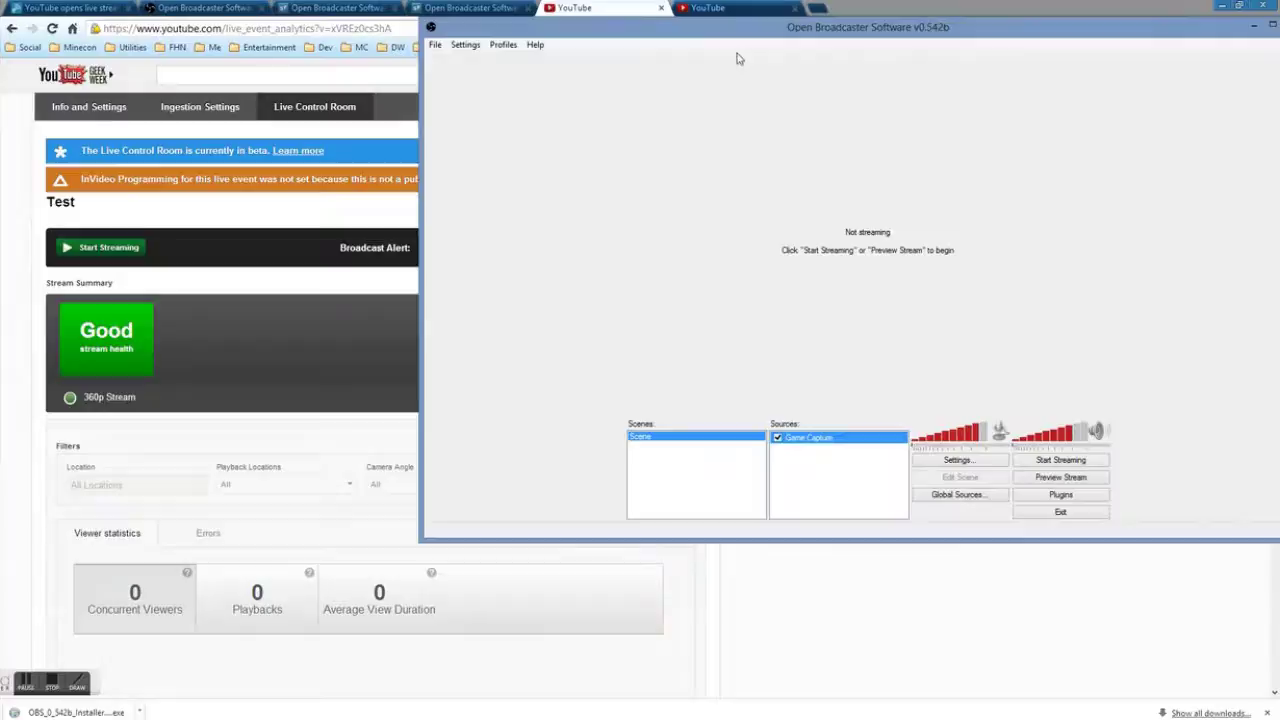
pyautogui.moveTo(641, 37); pyautogui.dragTo(551, 38)
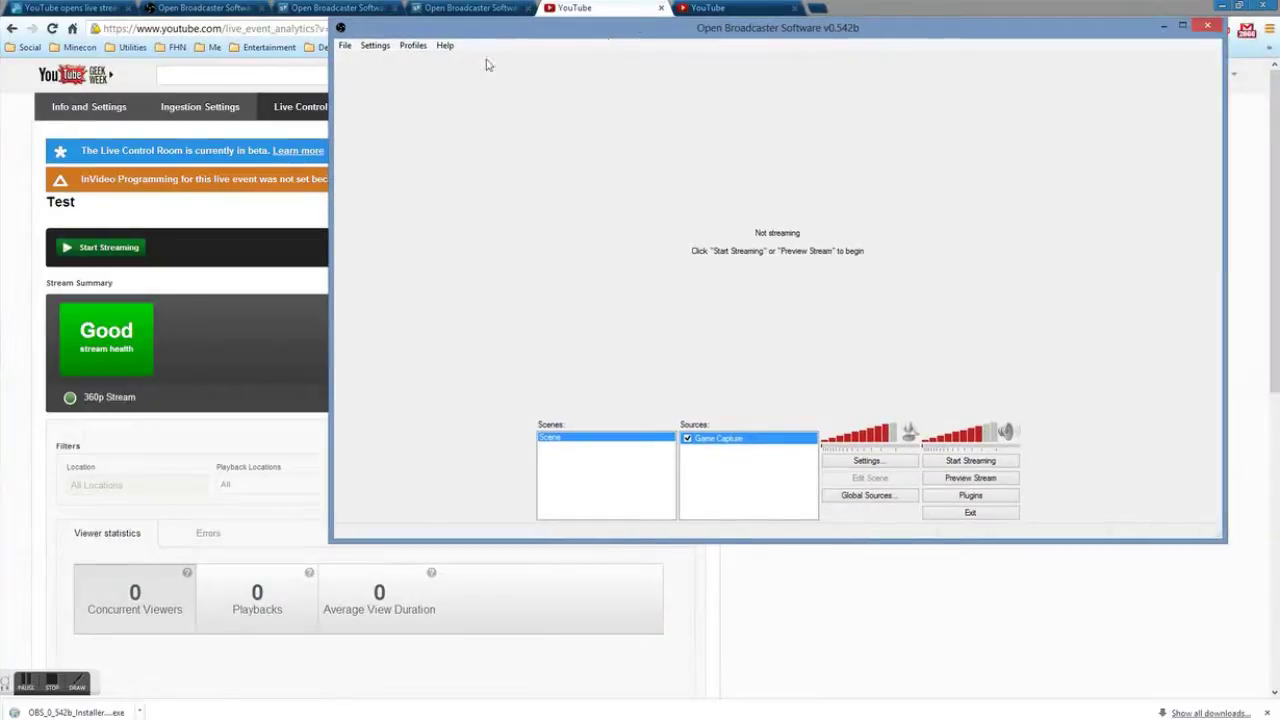
# Reopen OBS settings and review the Broadcast, Video and Audio pages, ending on Encoding.
pyautogui.click(407, 48)
pyautogui.click(356, 63)
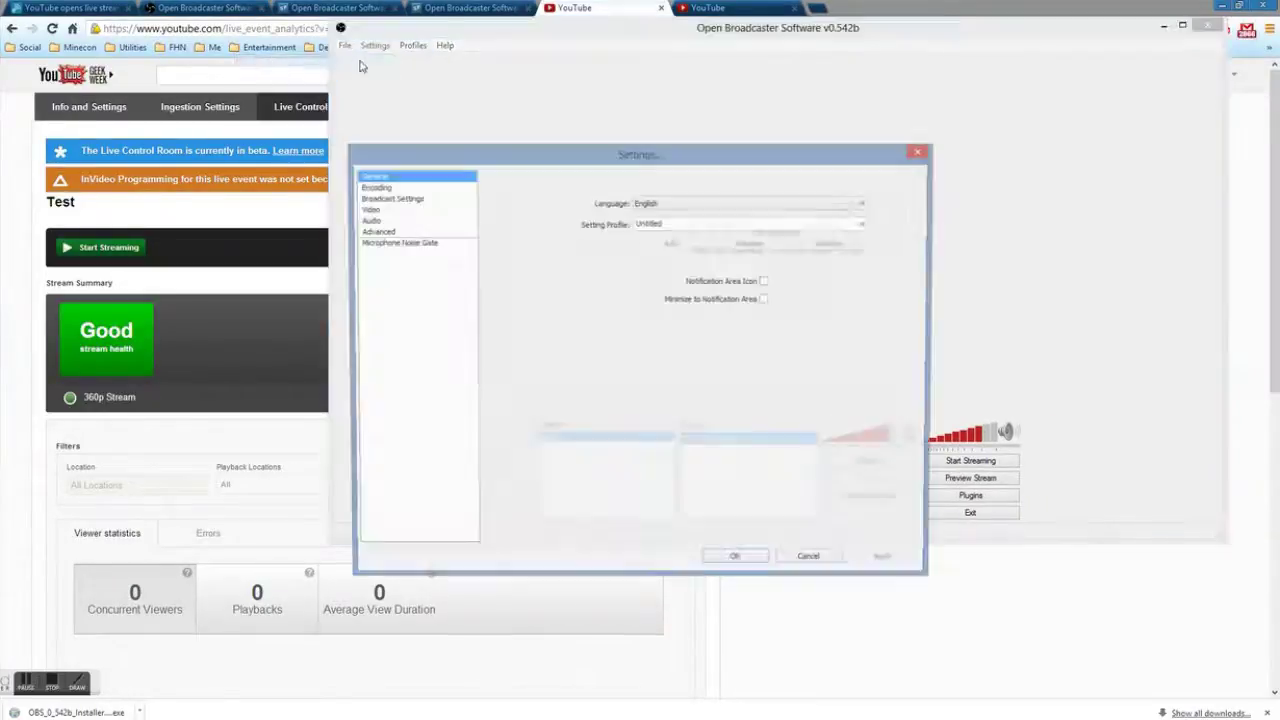
pyautogui.click(381, 199)
pyautogui.click(381, 210)
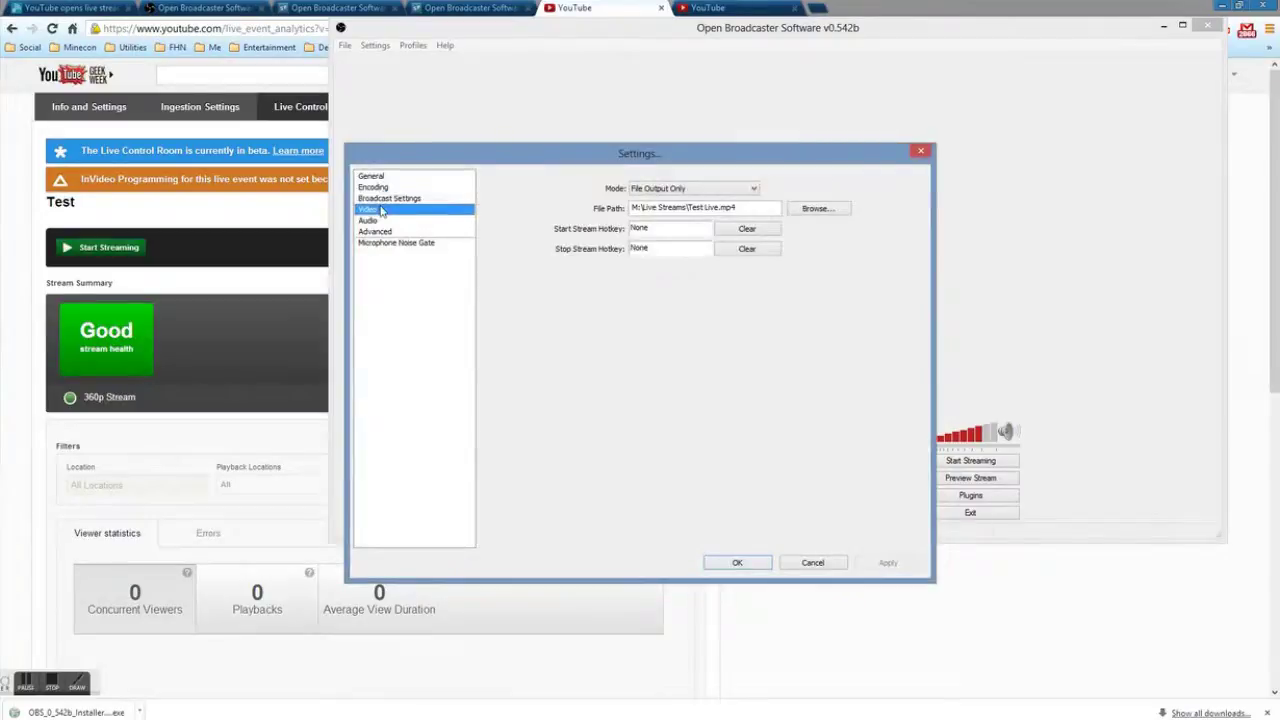
pyautogui.click(382, 220)
pyautogui.click(385, 198)
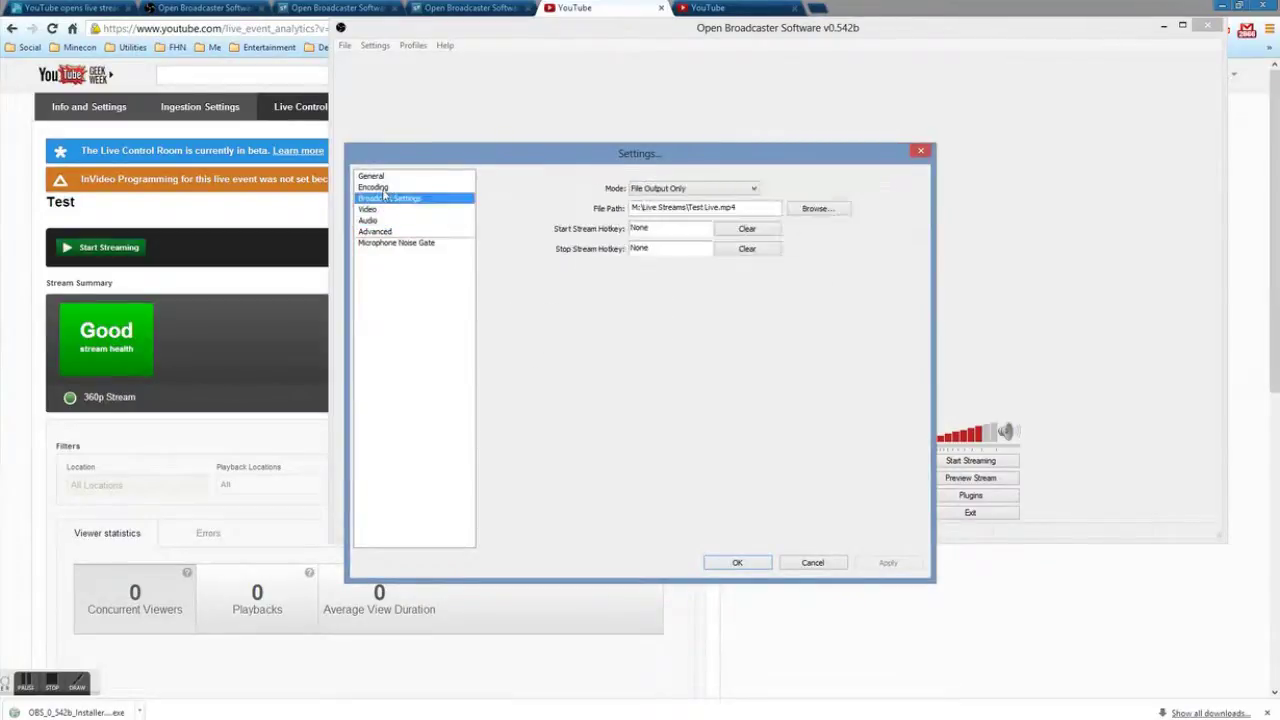
pyautogui.click(383, 188)
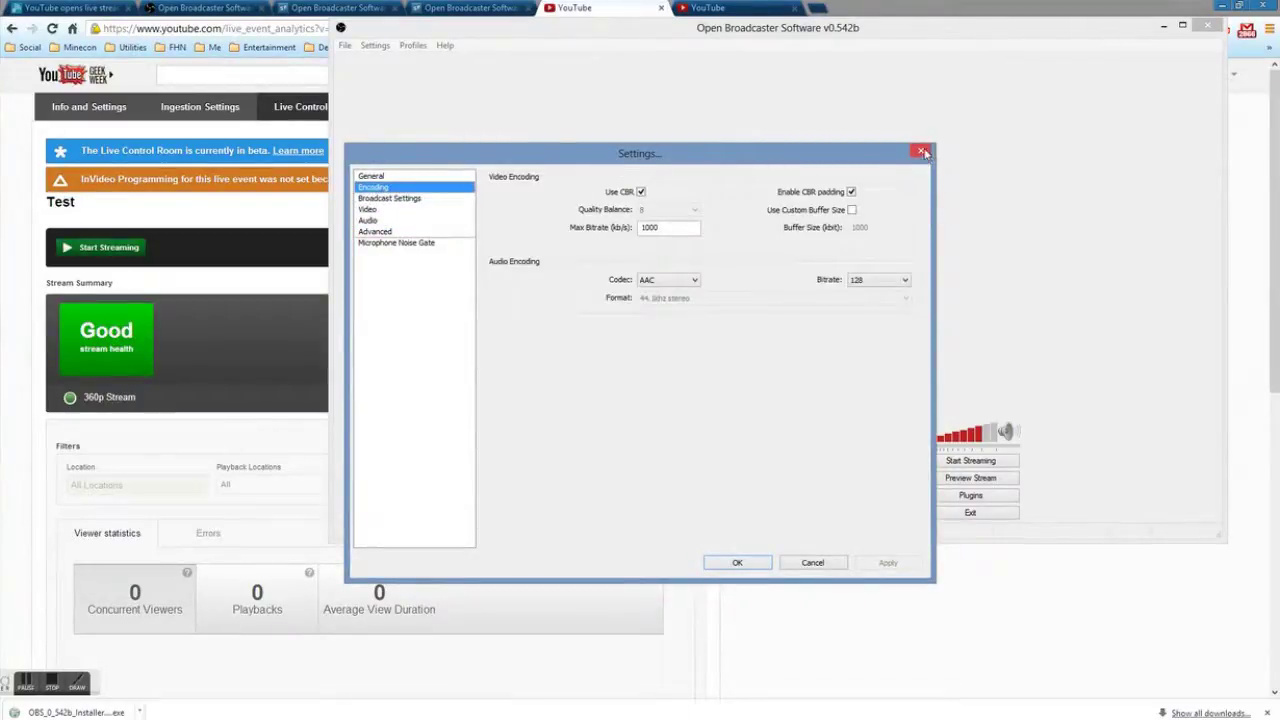